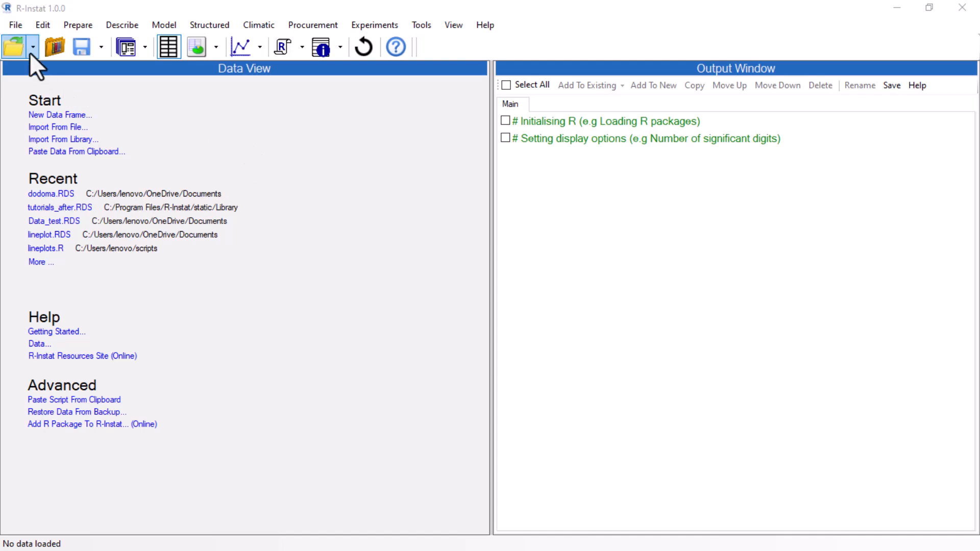
Open the introductory_guide_datasets workbook from the Instat collection in the library for import.
click(16, 25)
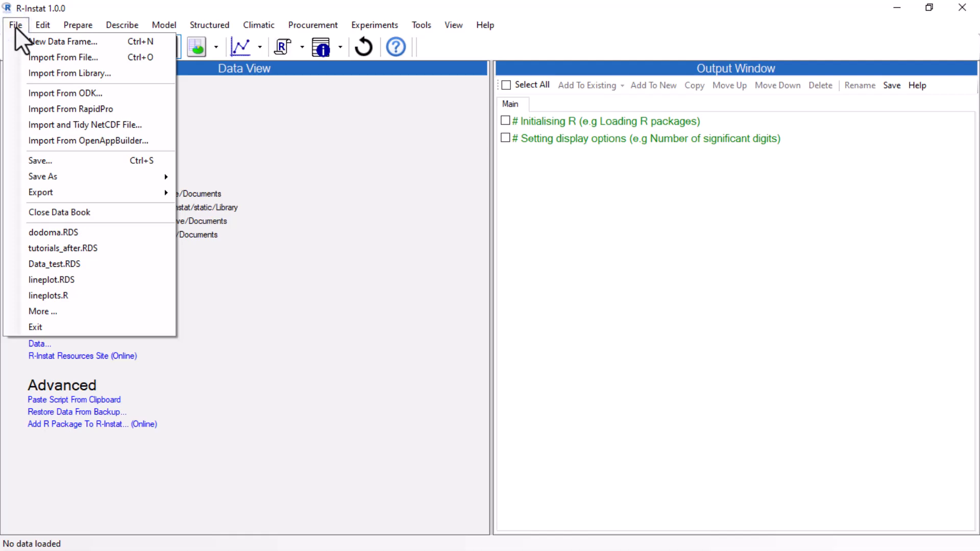
click(42, 72)
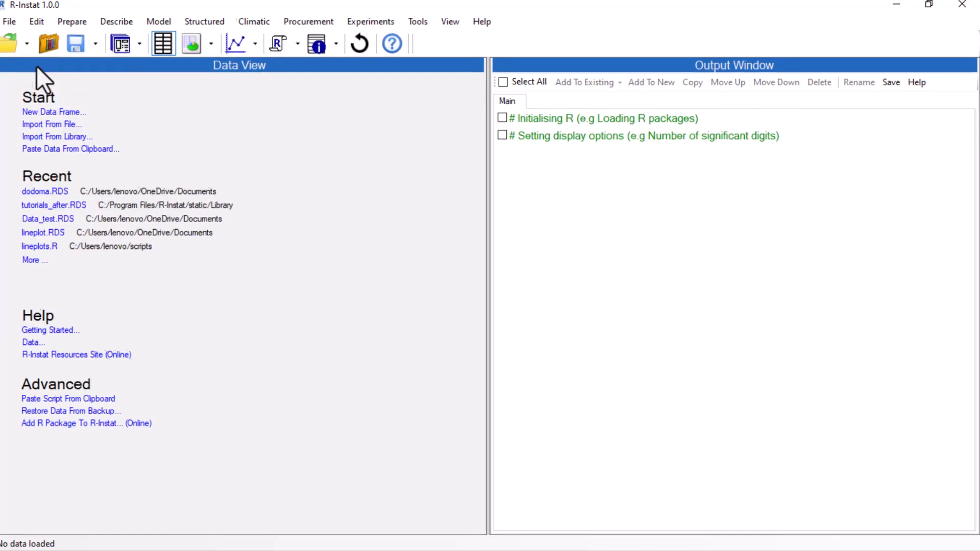
click(507, 141)
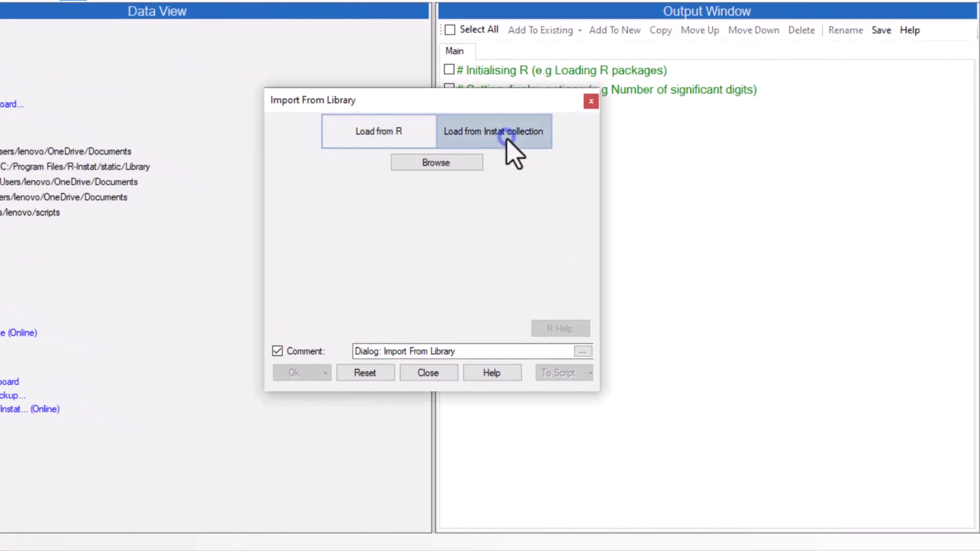
click(455, 168)
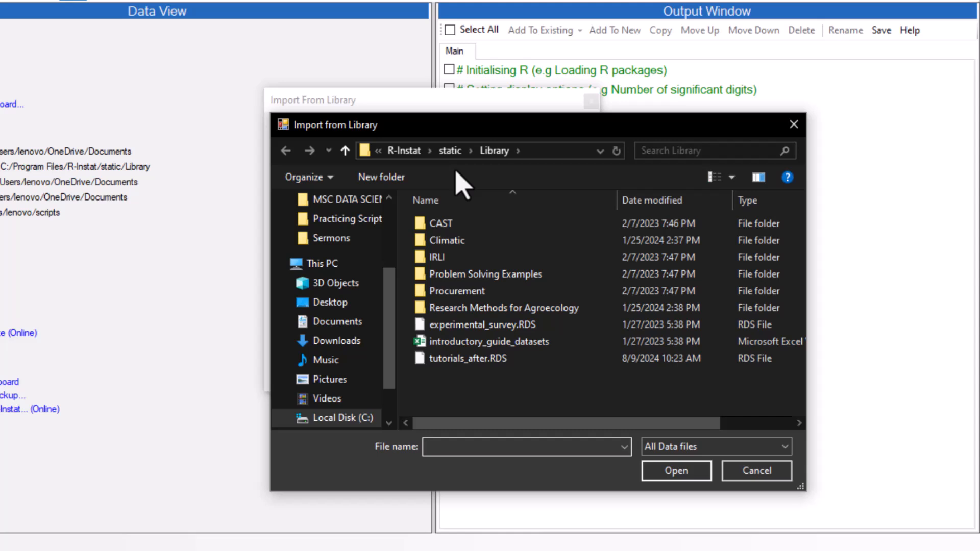
click(483, 342)
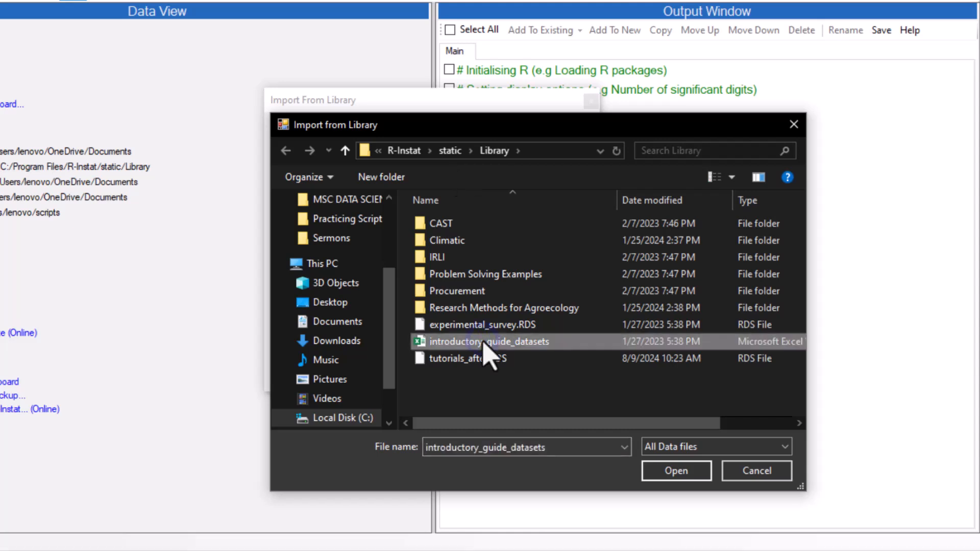
click(674, 474)
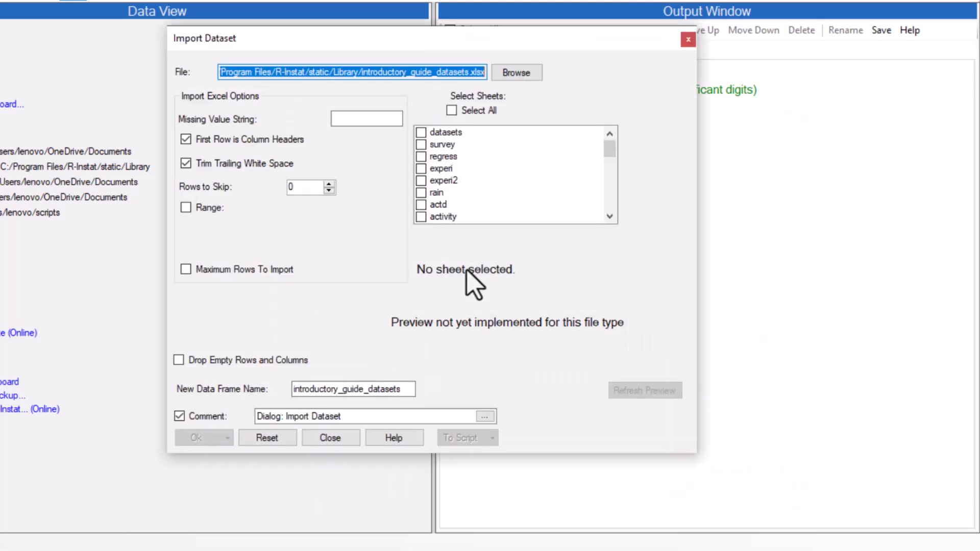
Import the survey sheet as a data frame named survey and look through its rows.
click(419, 145)
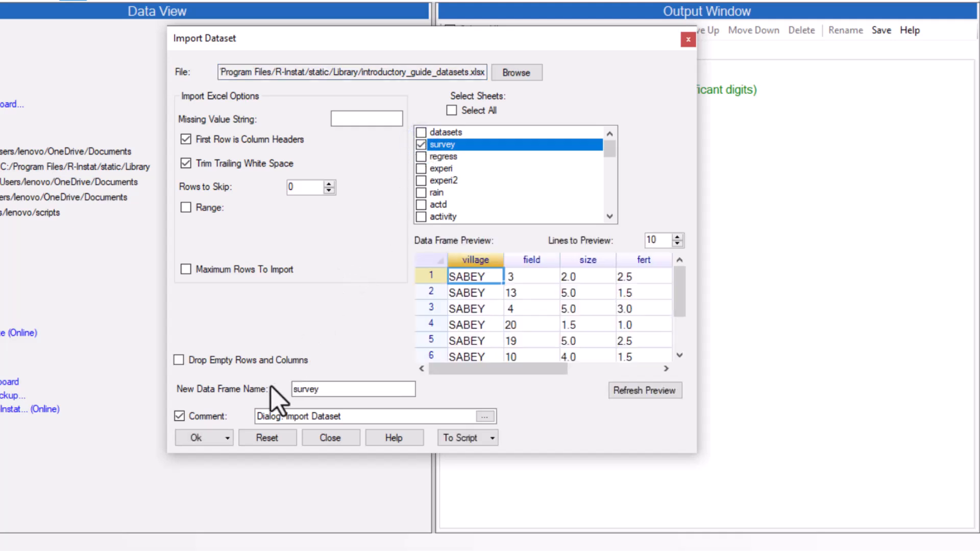
click(196, 439)
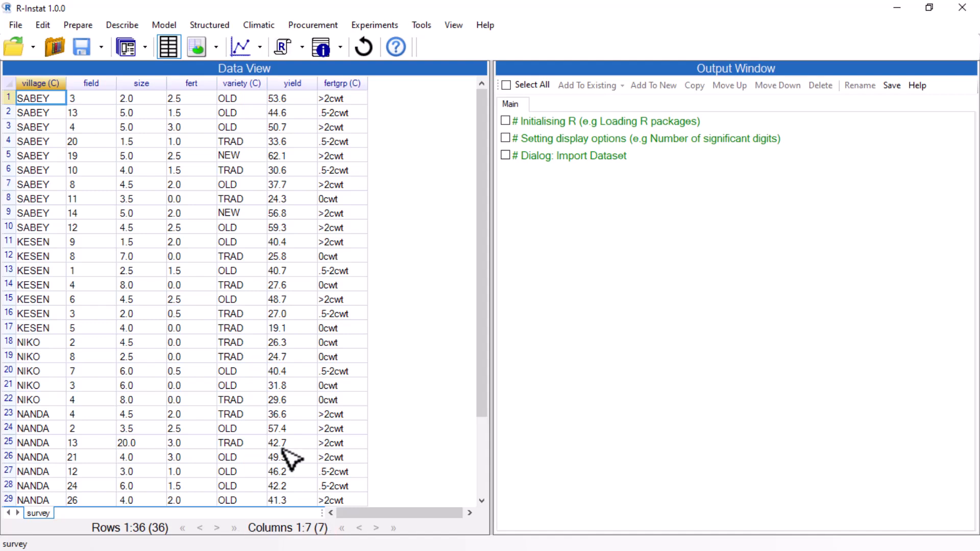
scroll(258, 212, down, 4)
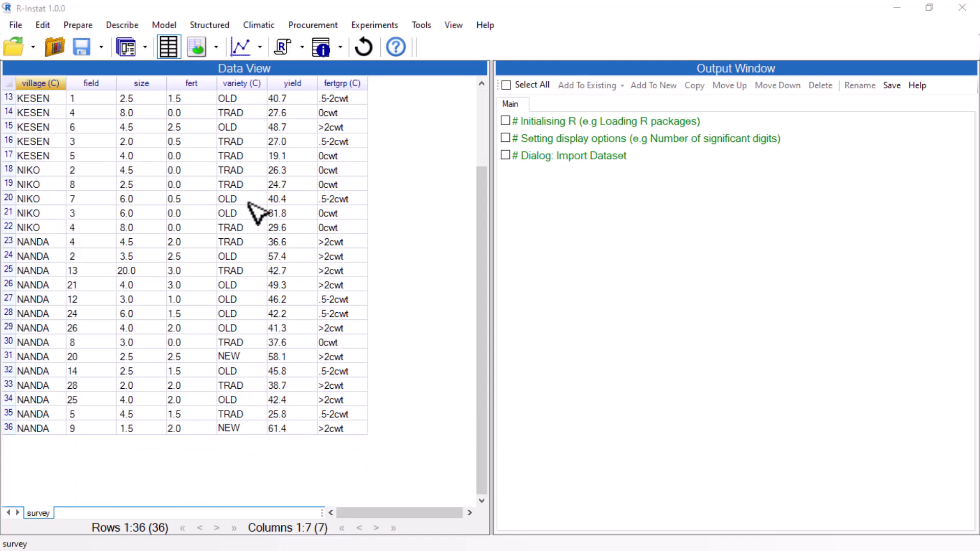
scroll(258, 212, up, 4)
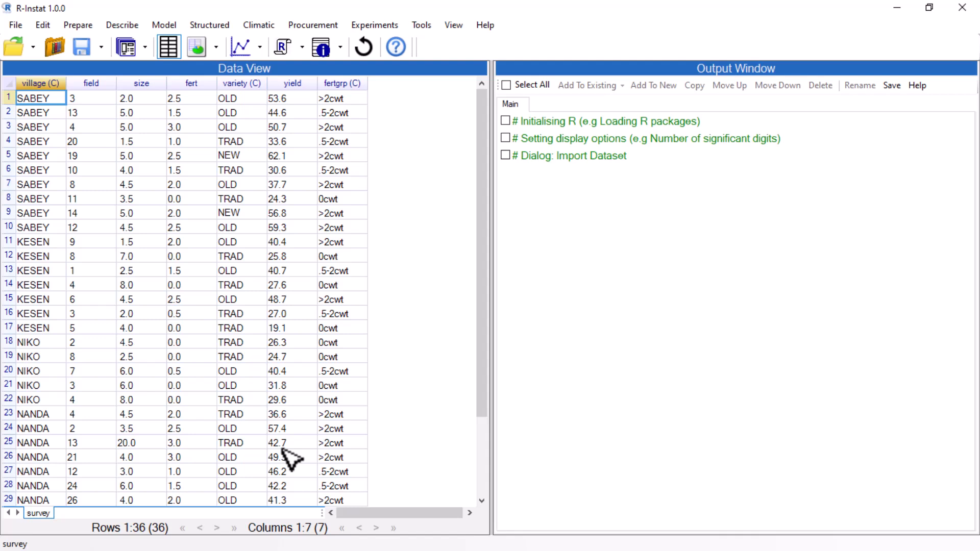
Transform the text of the village column to Title case, saving the result under the column name village.
click(77, 26)
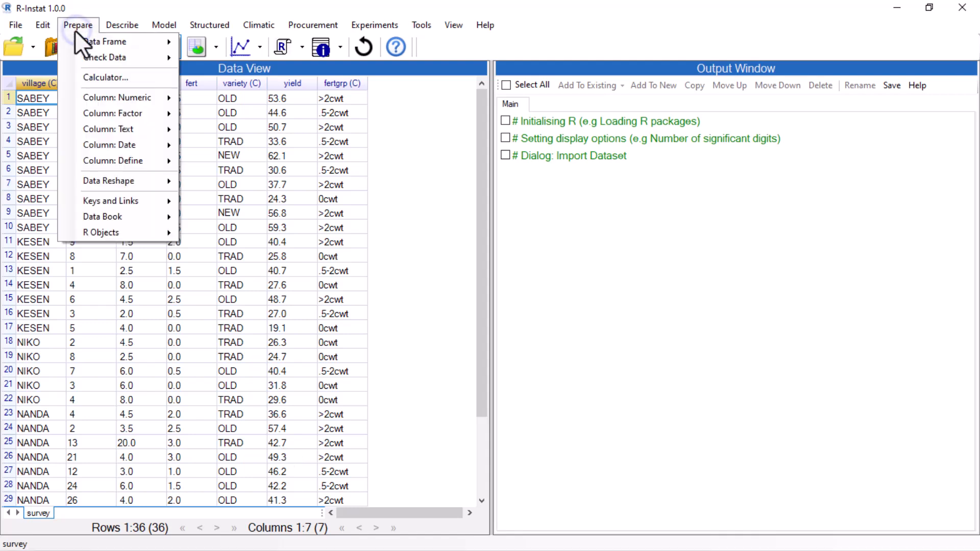
mouse_move(143, 131)
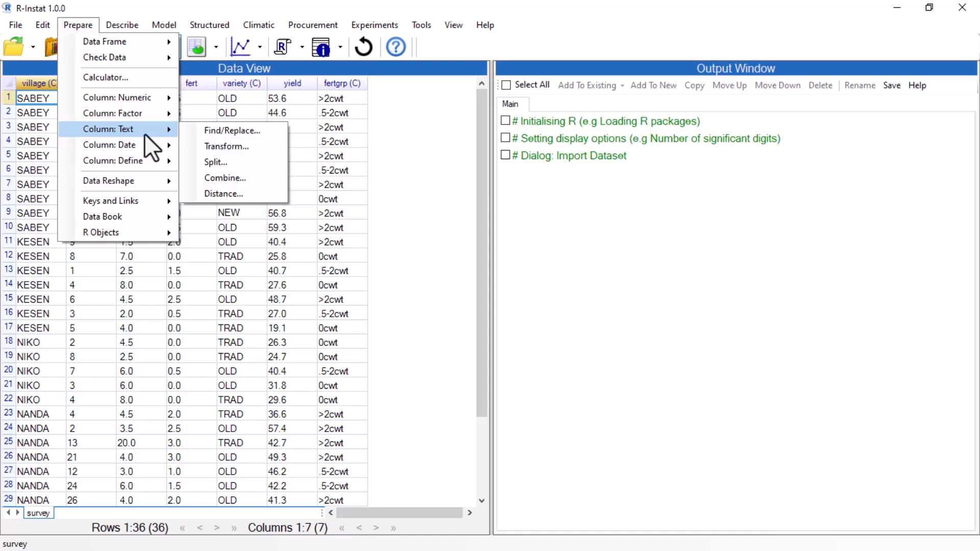
click(203, 147)
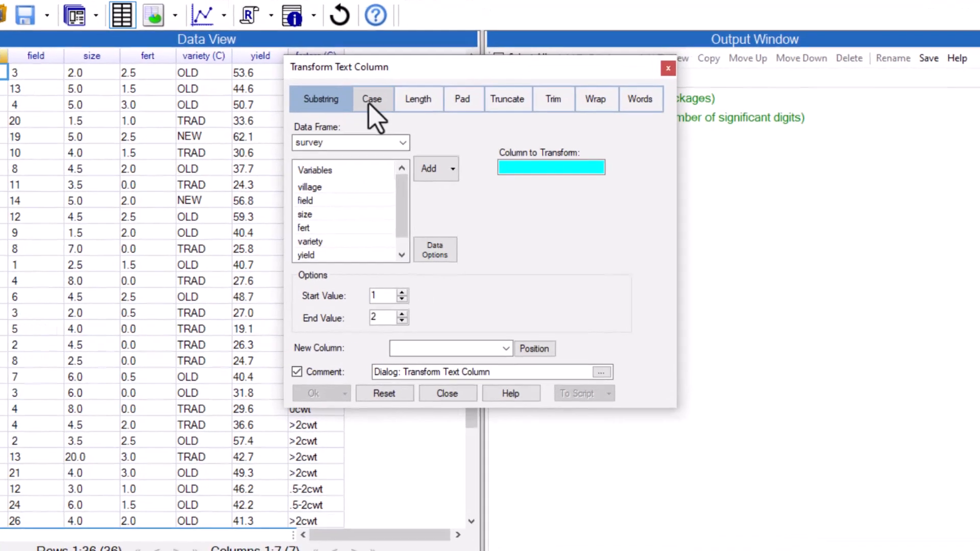
click(393, 122)
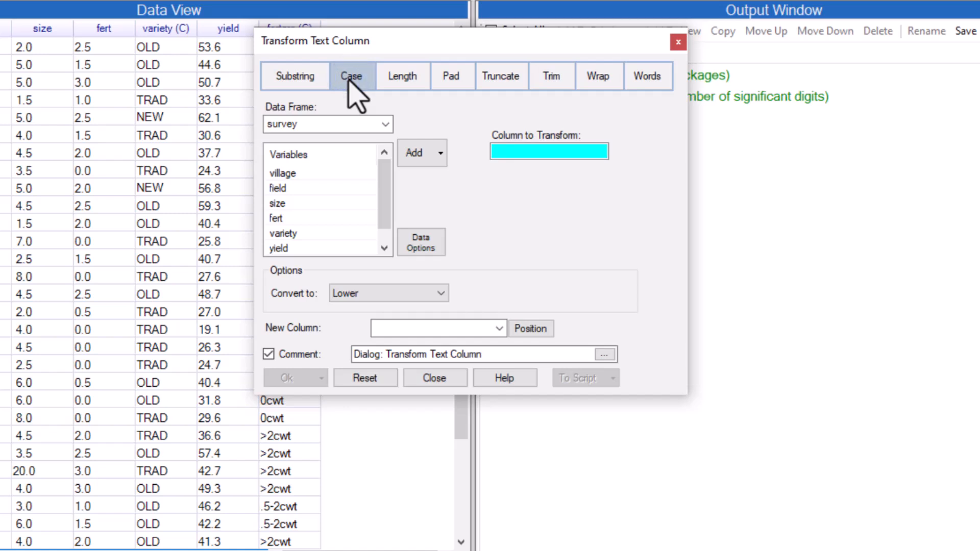
click(297, 173)
click(414, 153)
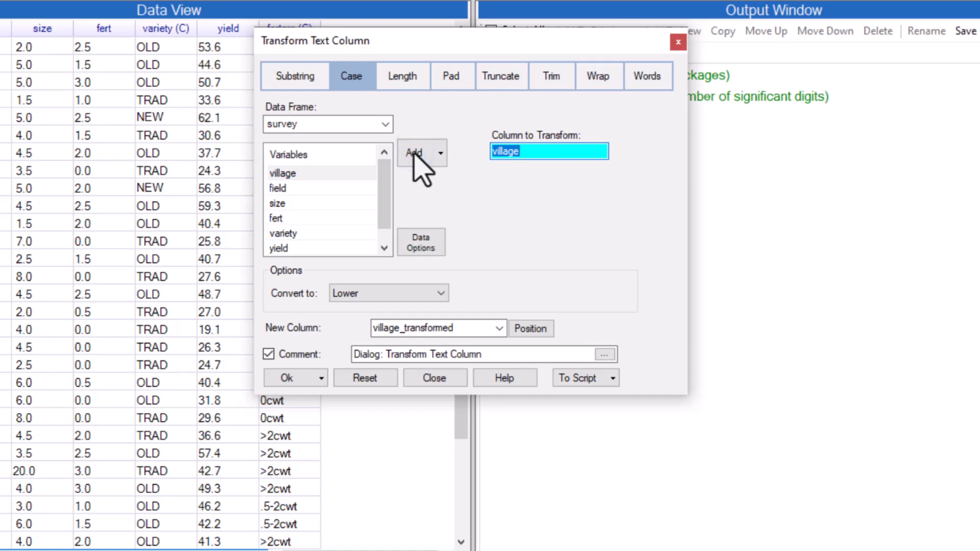
click(439, 297)
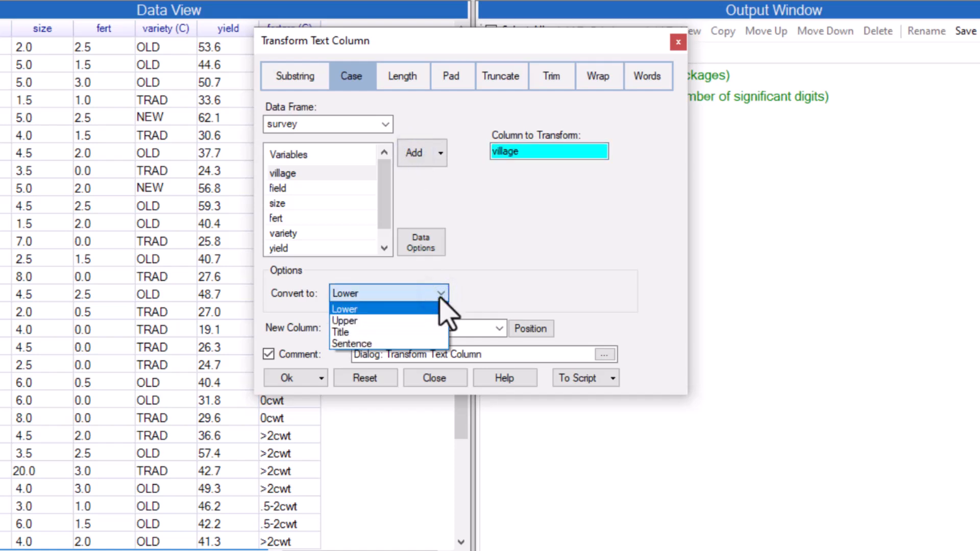
click(413, 333)
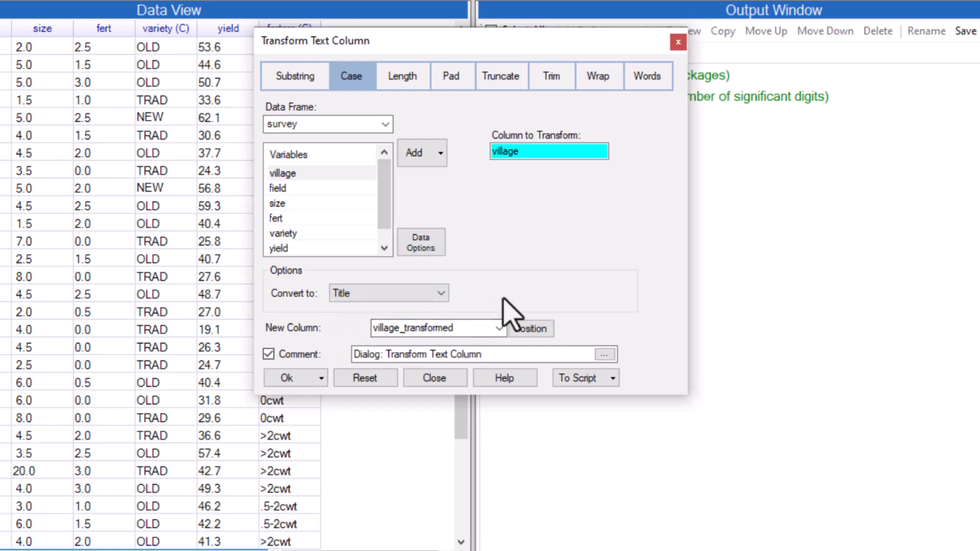
double_click(466, 329)
text(village)
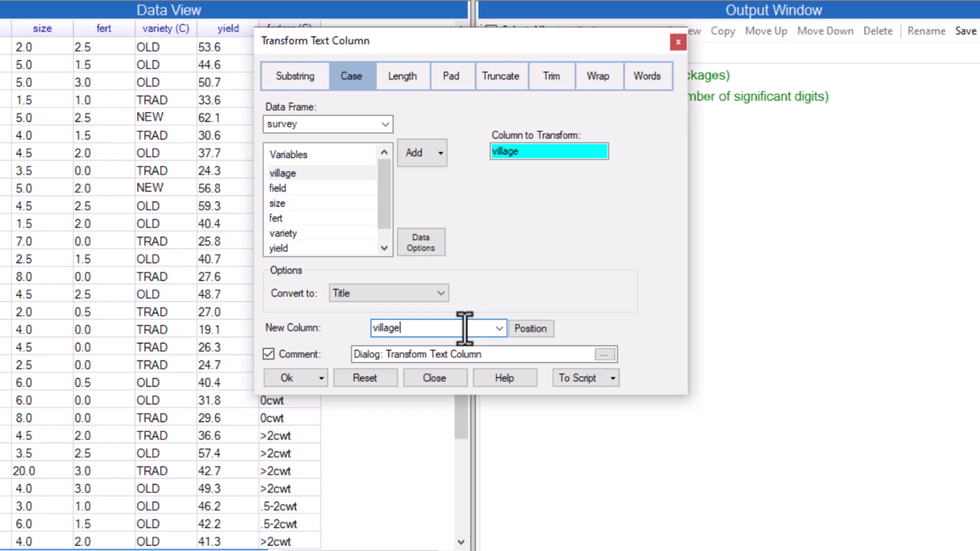
click(286, 380)
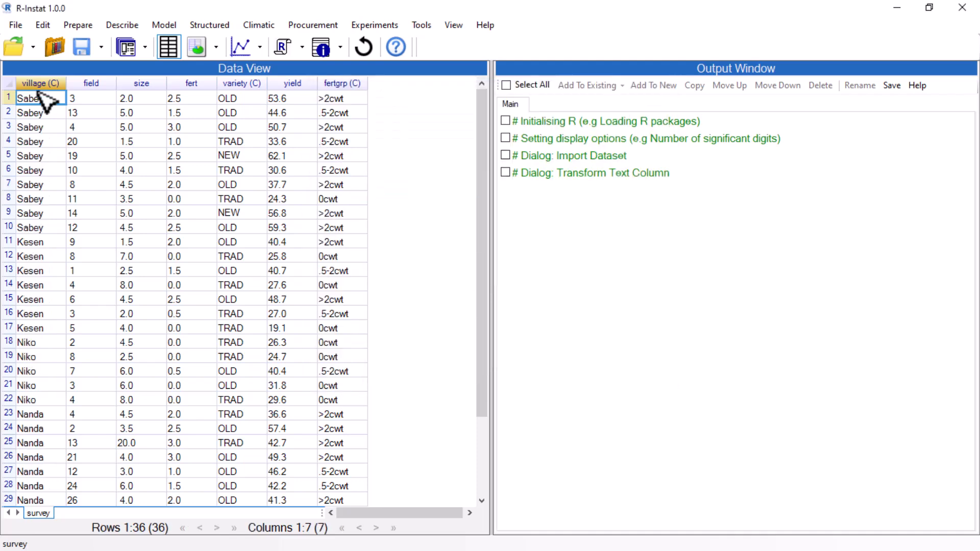
Convert the village column to a factor and examine its levels and labels.
right_click(34, 78)
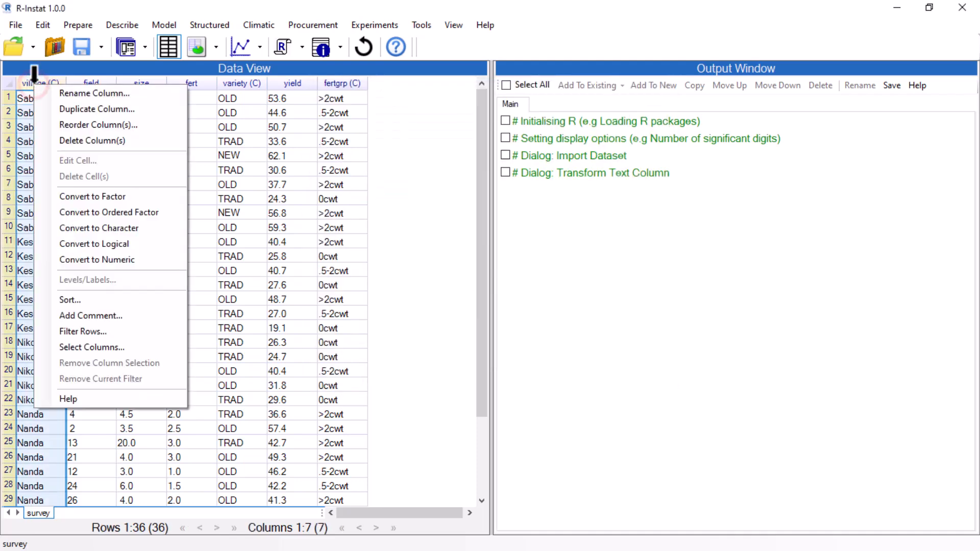
click(100, 197)
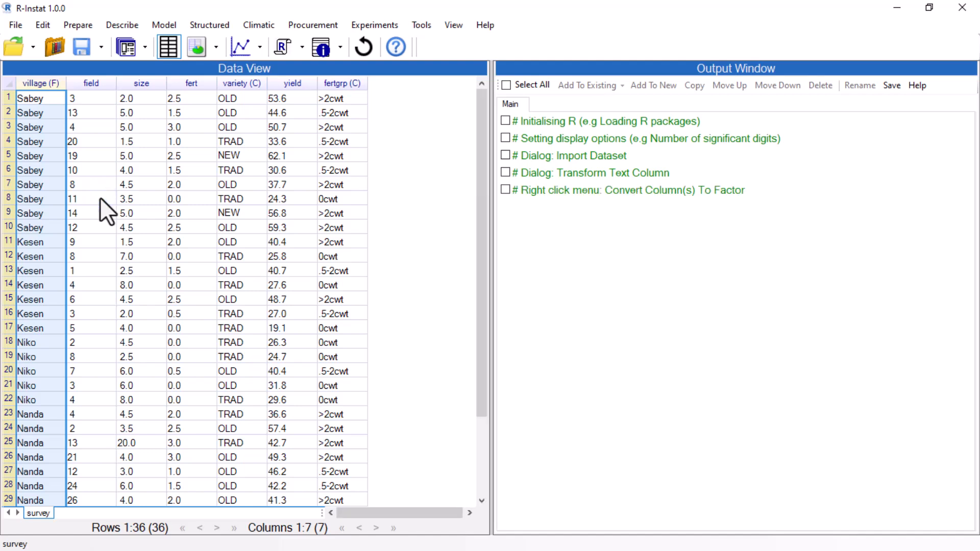
right_click(39, 79)
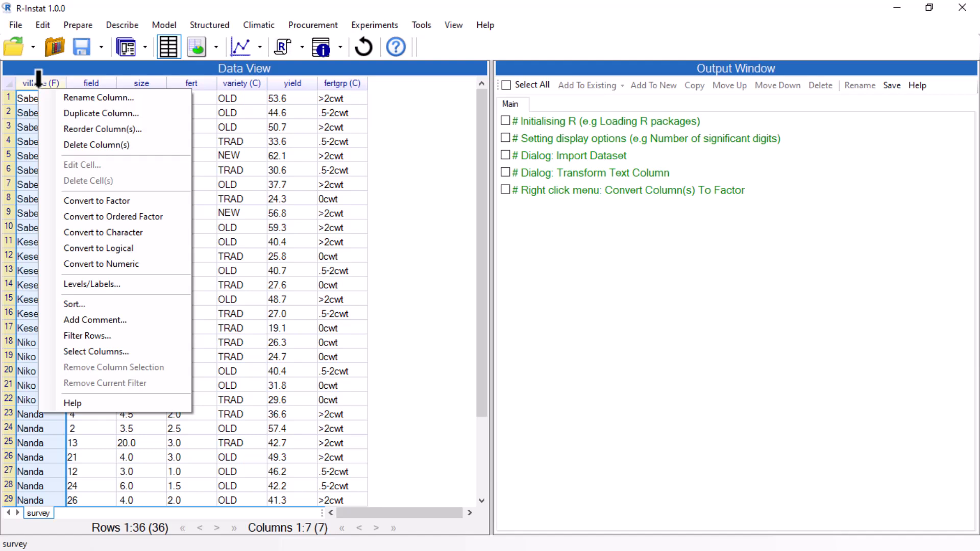
click(102, 284)
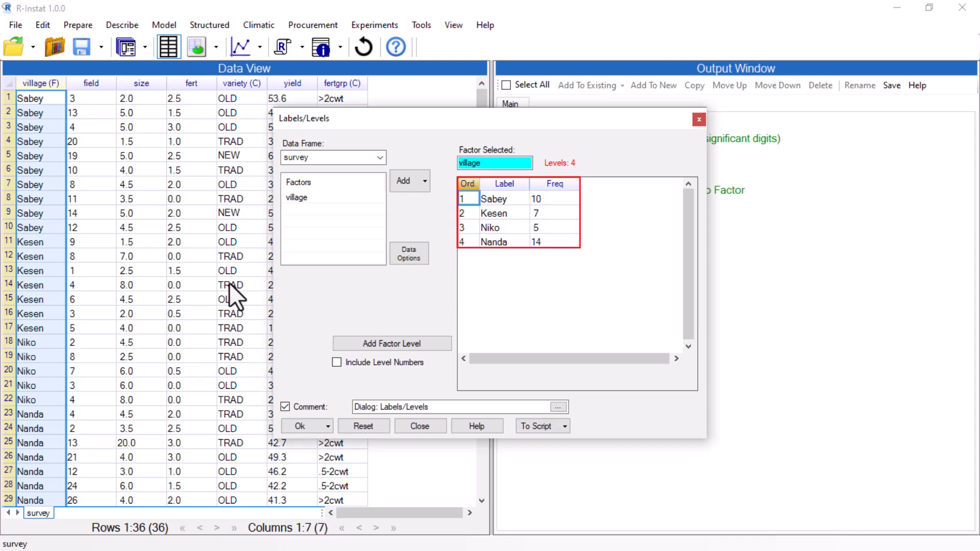
click(427, 430)
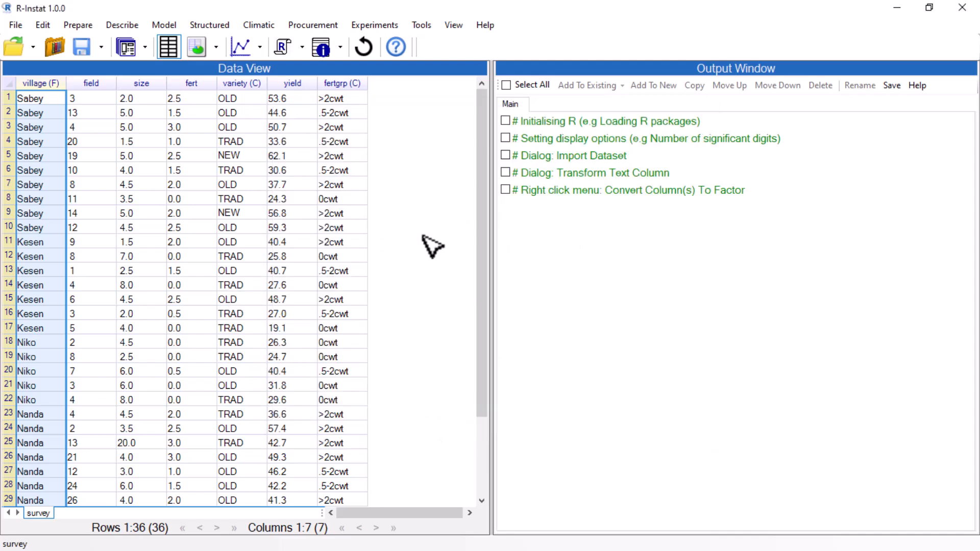
Transform the text of the variety column to Lower case, saving the result under the column name variety.
click(146, 47)
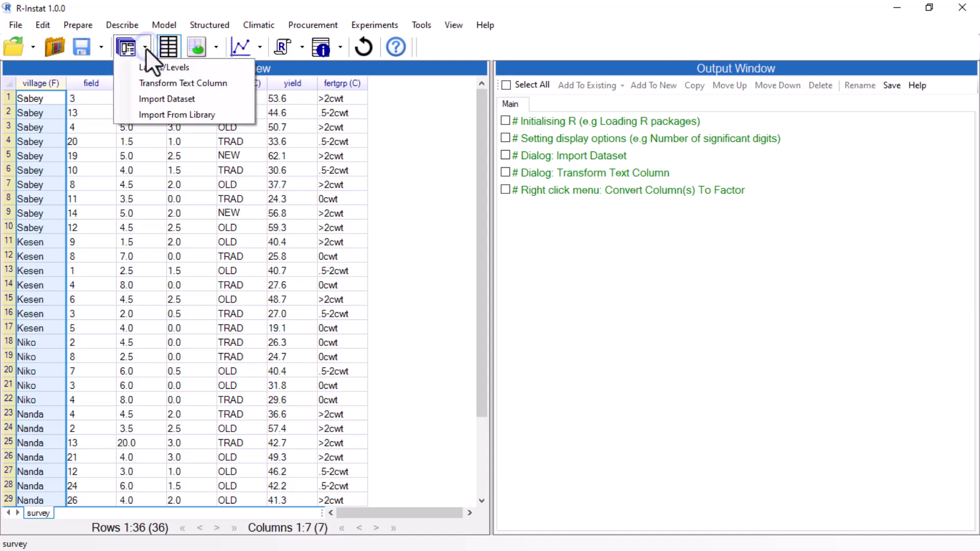
click(151, 83)
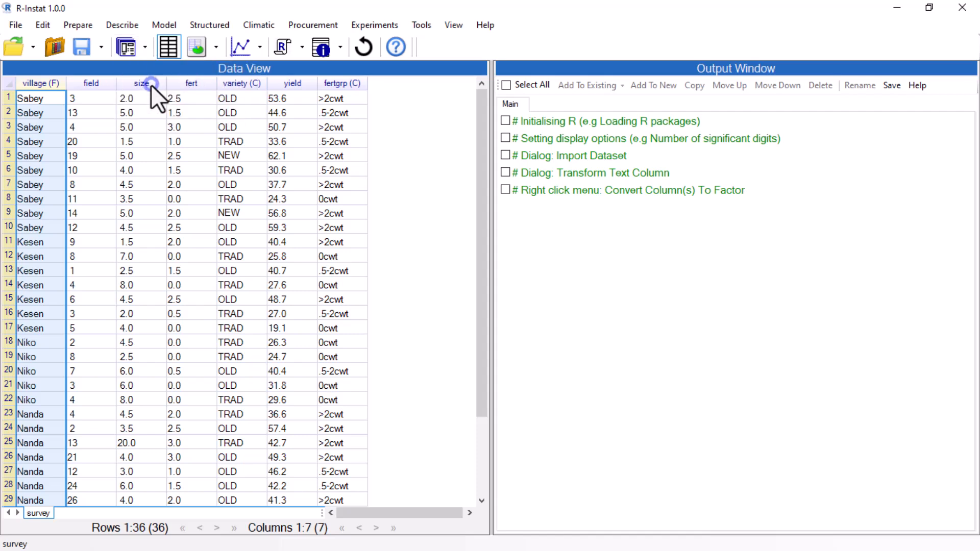
click(441, 235)
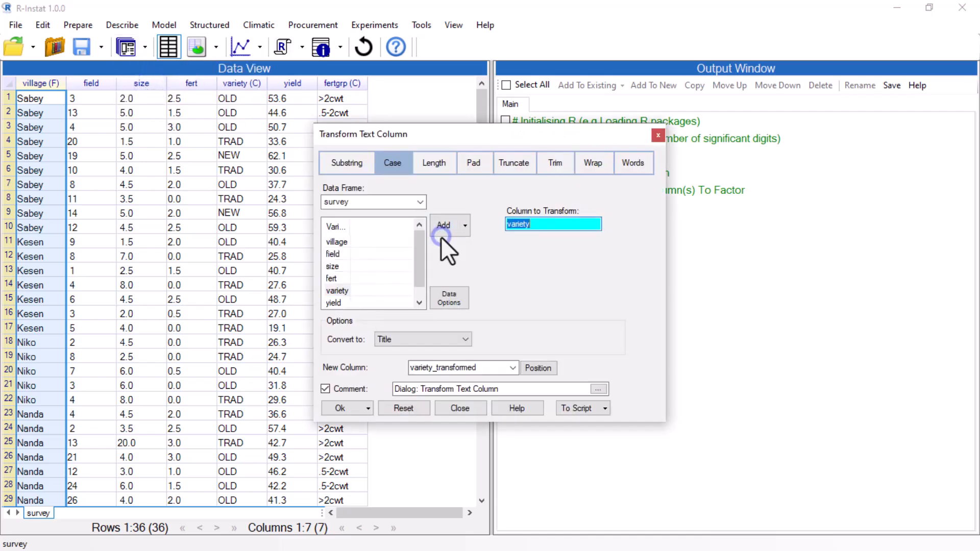
click(465, 340)
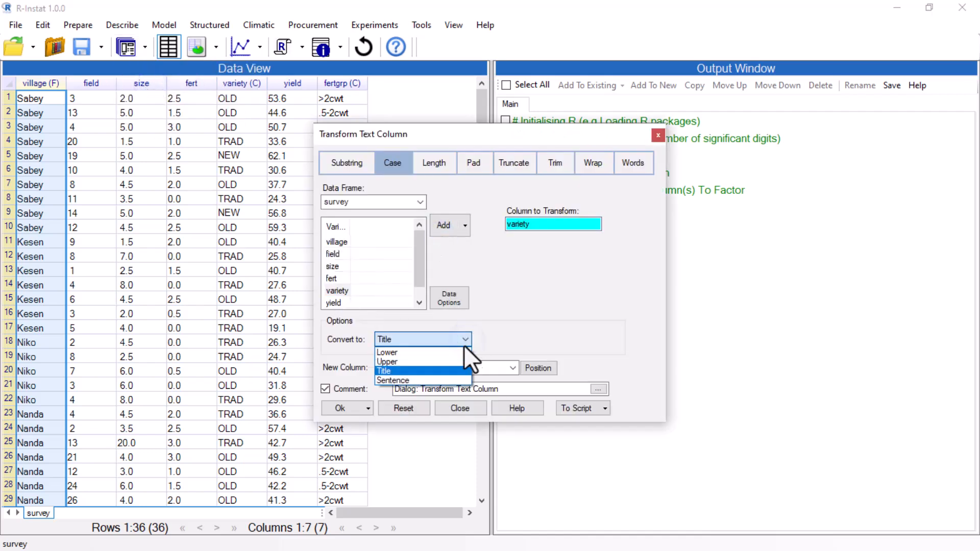
click(454, 353)
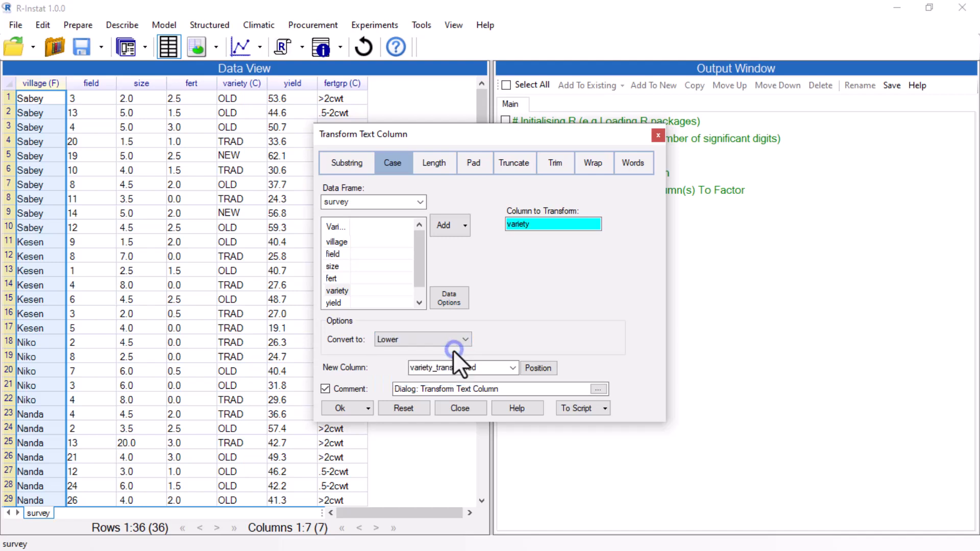
double_click(484, 368)
text(variety)
click(338, 411)
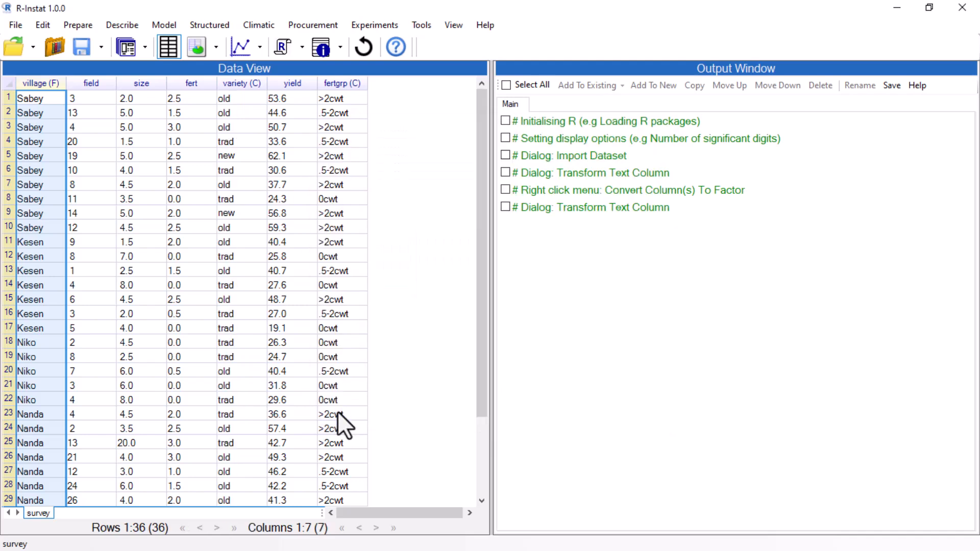
Convert the variety column to a factor and examine its levels and labels.
right_click(232, 83)
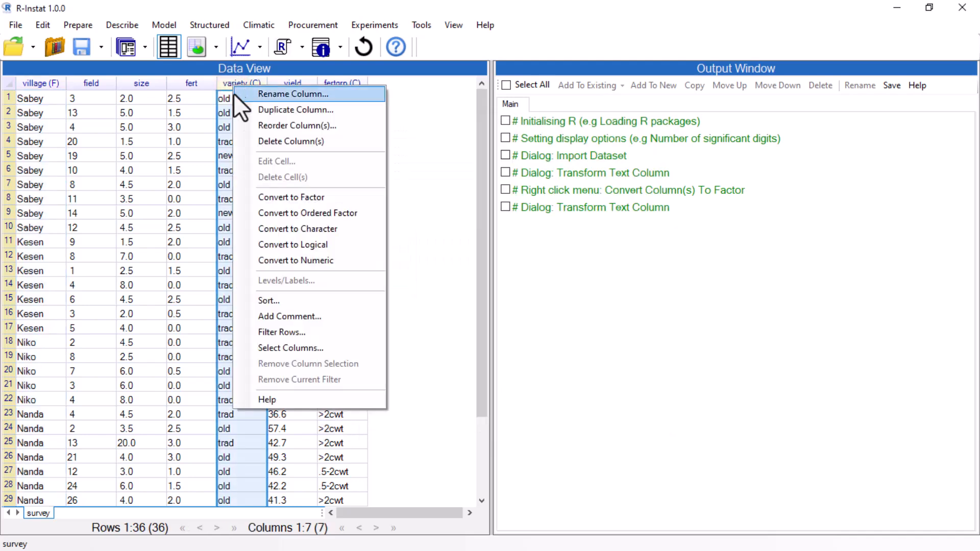
click(282, 198)
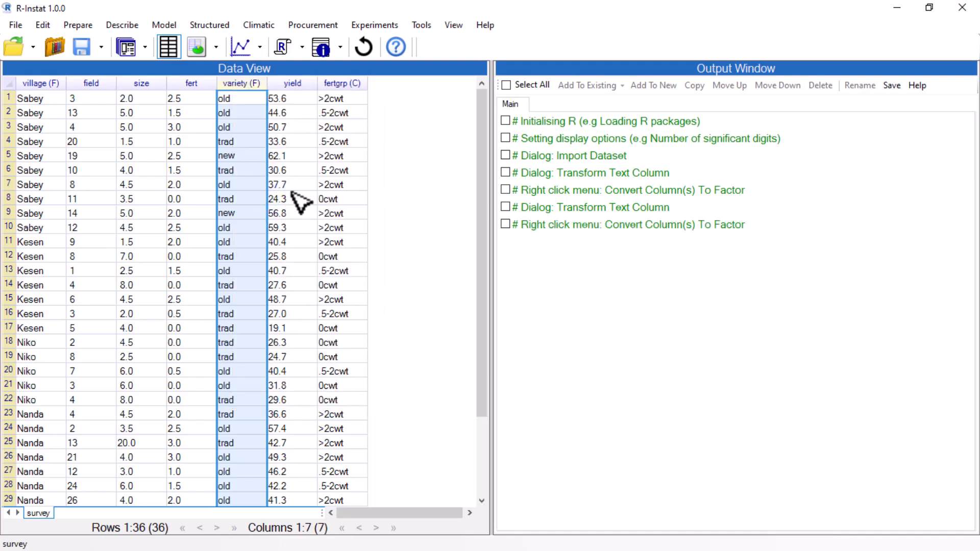
right_click(237, 84)
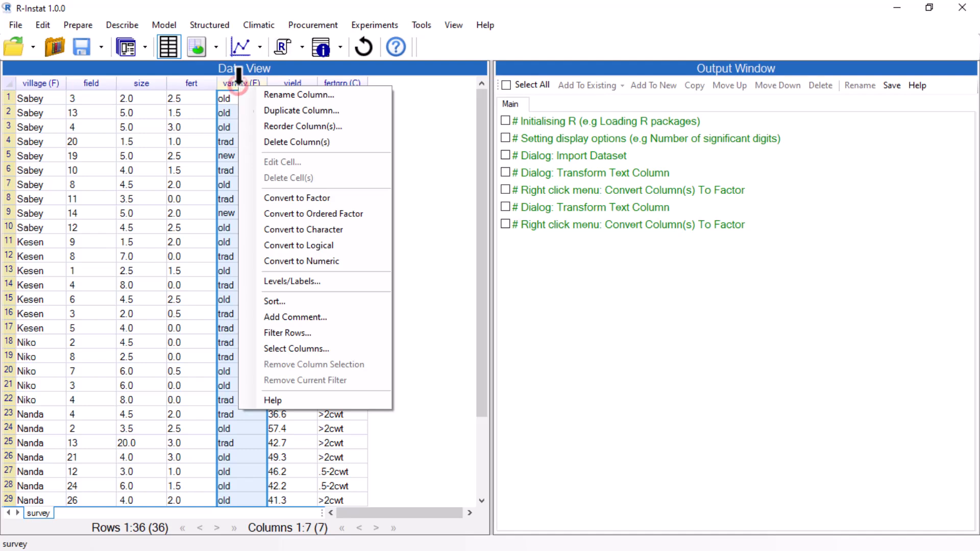
click(323, 282)
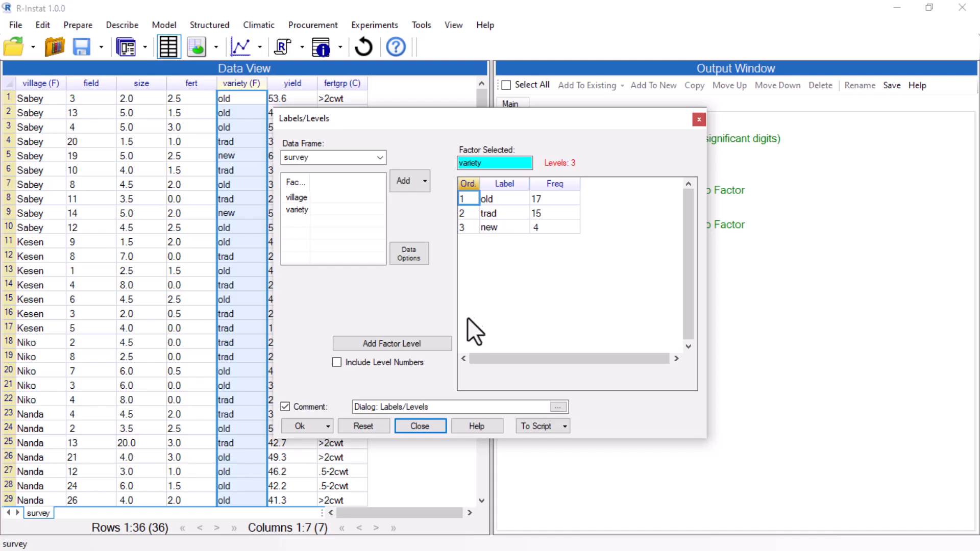
click(421, 425)
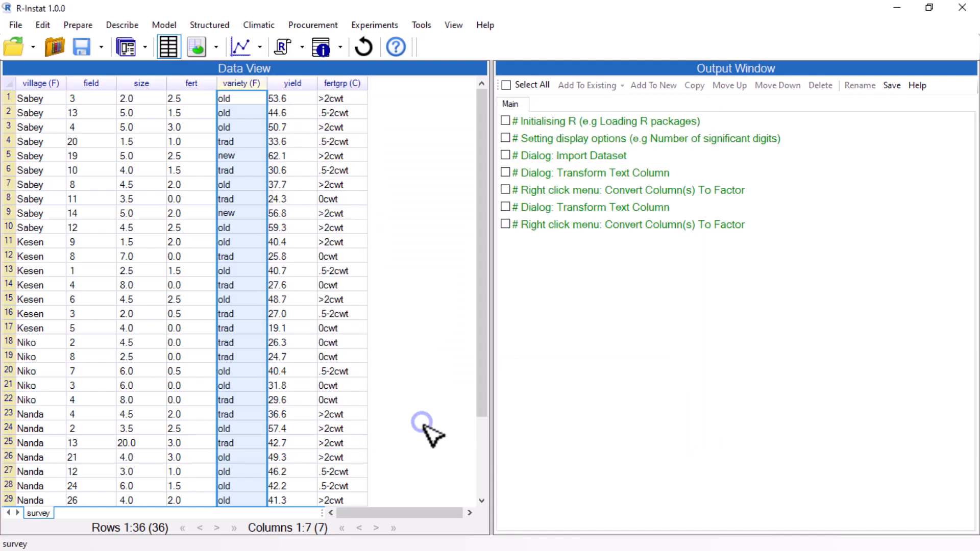
Reorder the levels of the variety factor by hand into the order new, old, trad.
click(79, 27)
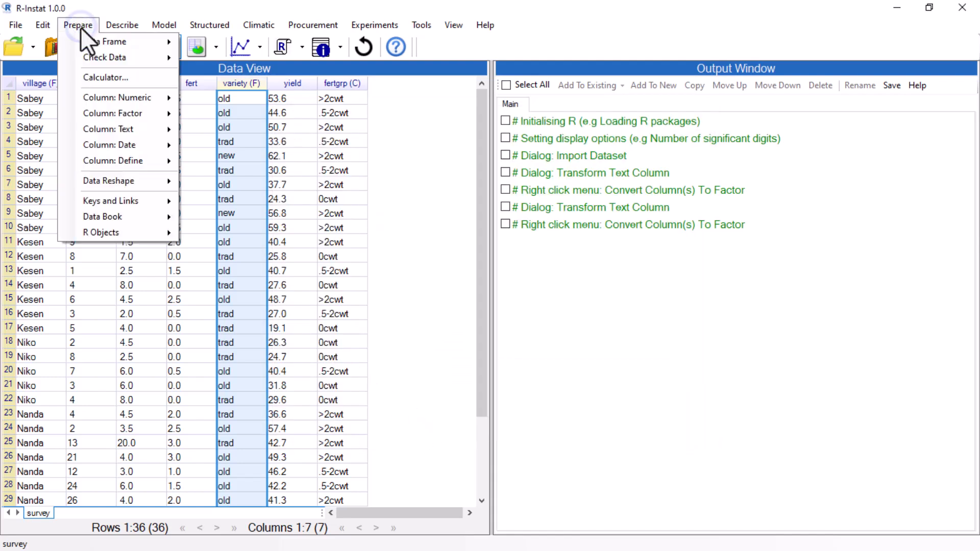
mouse_move(151, 116)
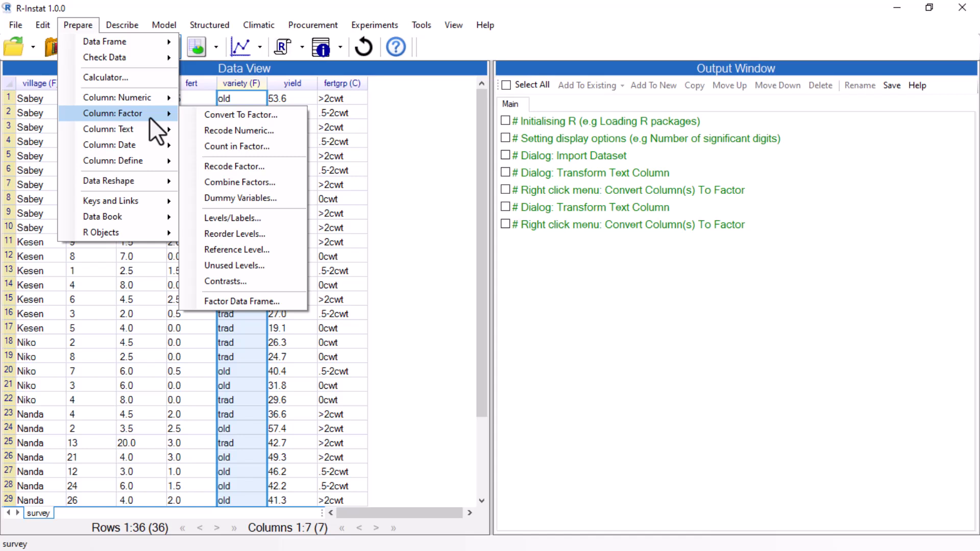
click(235, 230)
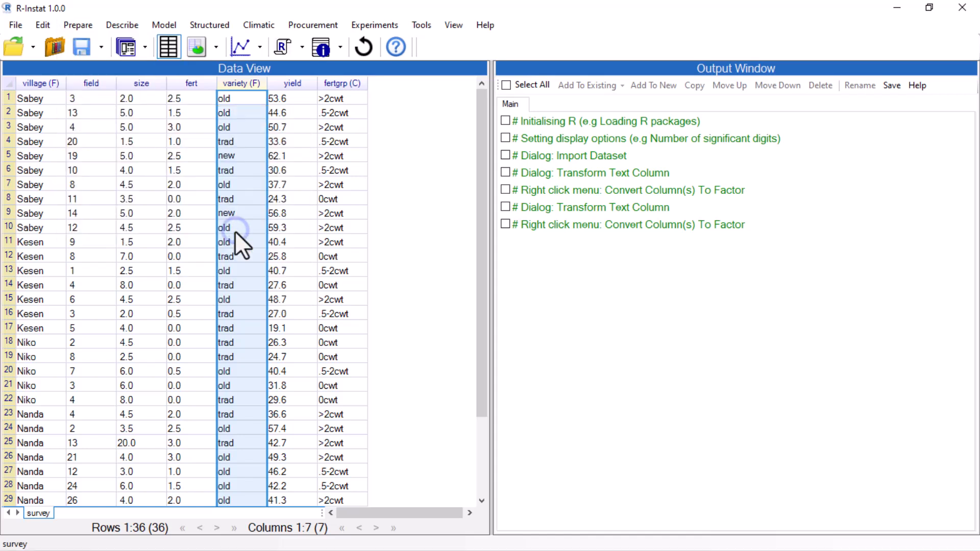
click(349, 249)
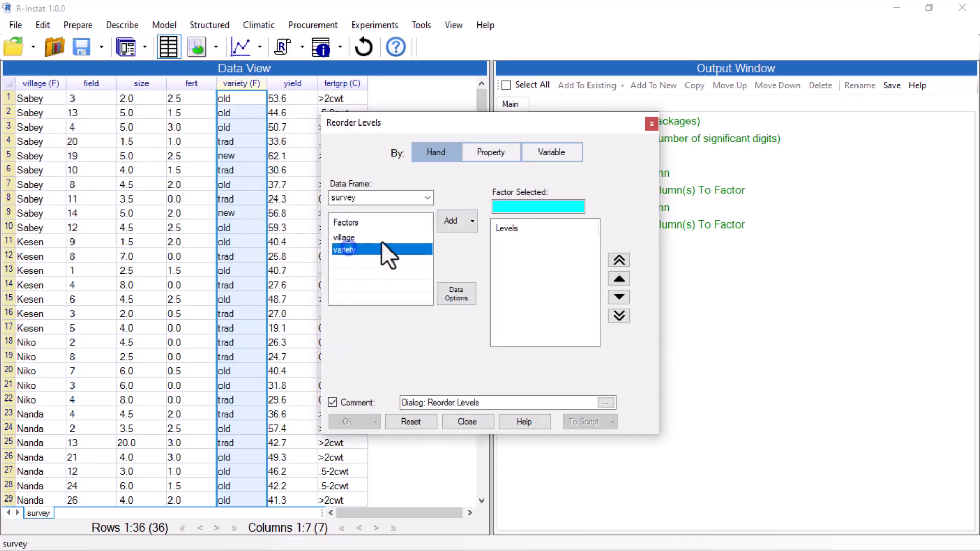
click(440, 222)
click(507, 256)
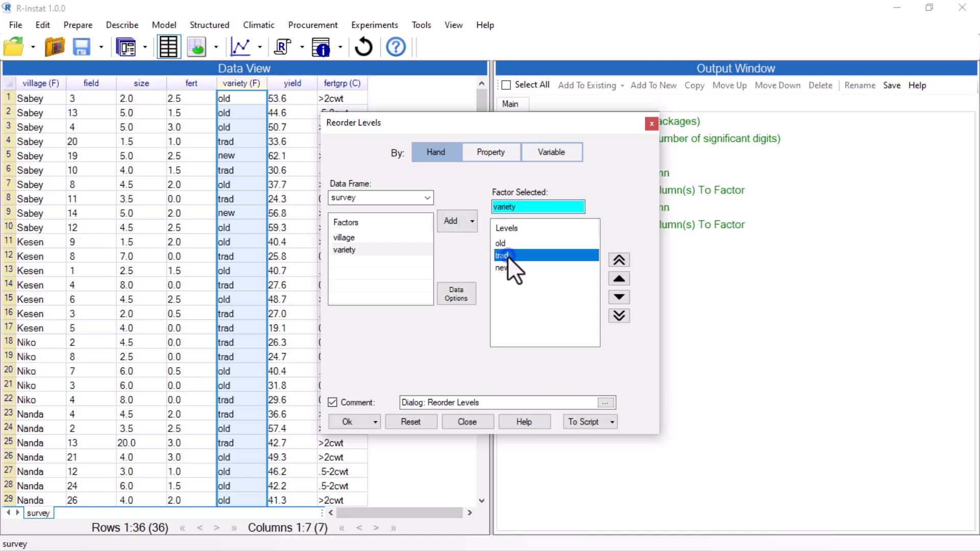
click(616, 300)
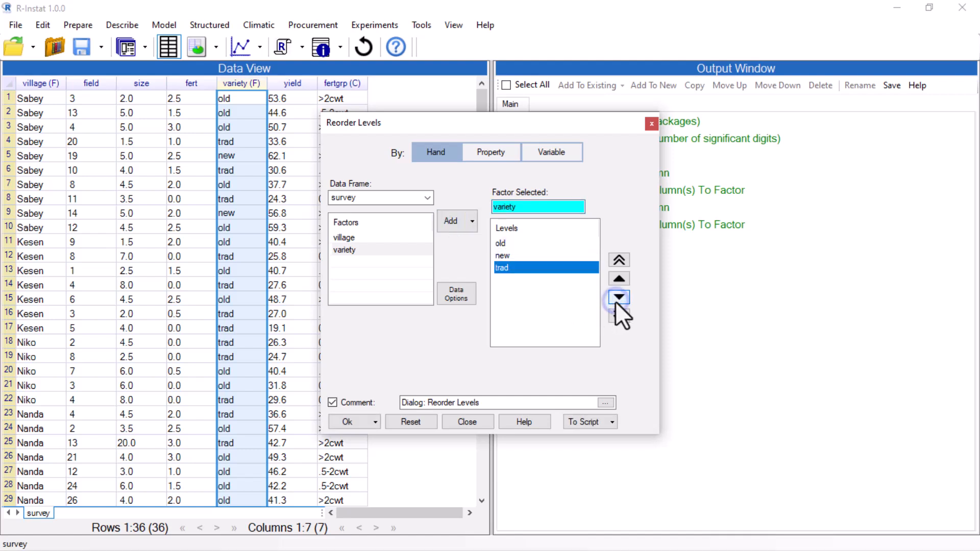
click(508, 256)
click(613, 280)
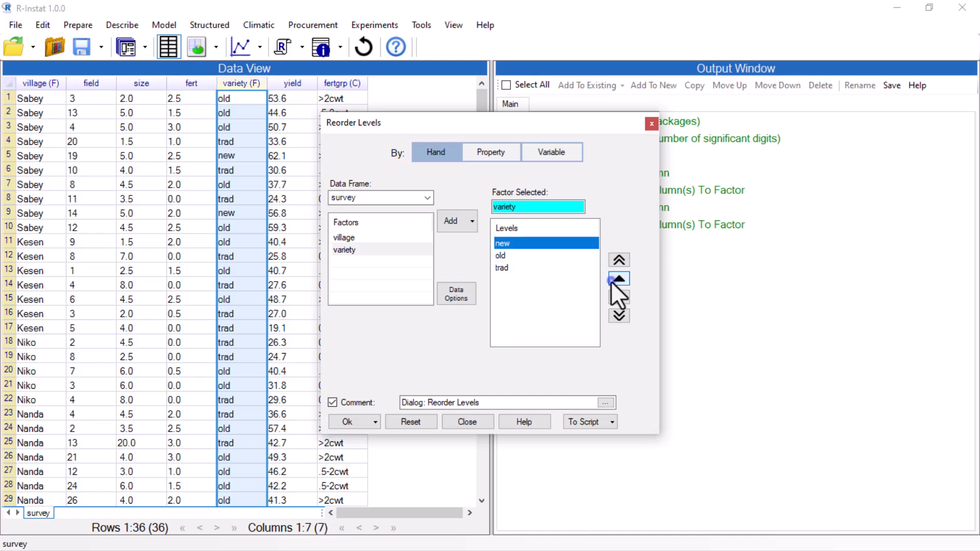
click(346, 422)
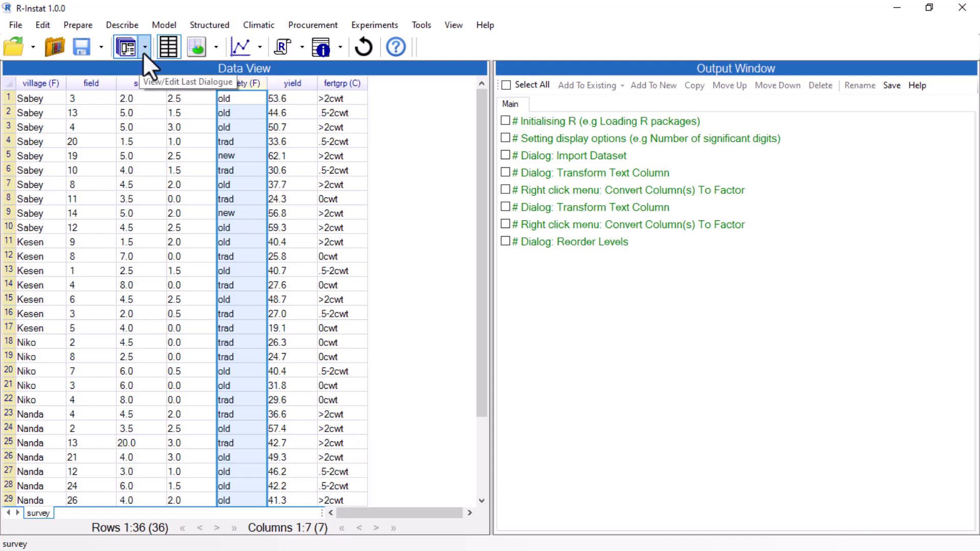
Examine the levels and labels of the variety factor to check their order.
right_click(241, 85)
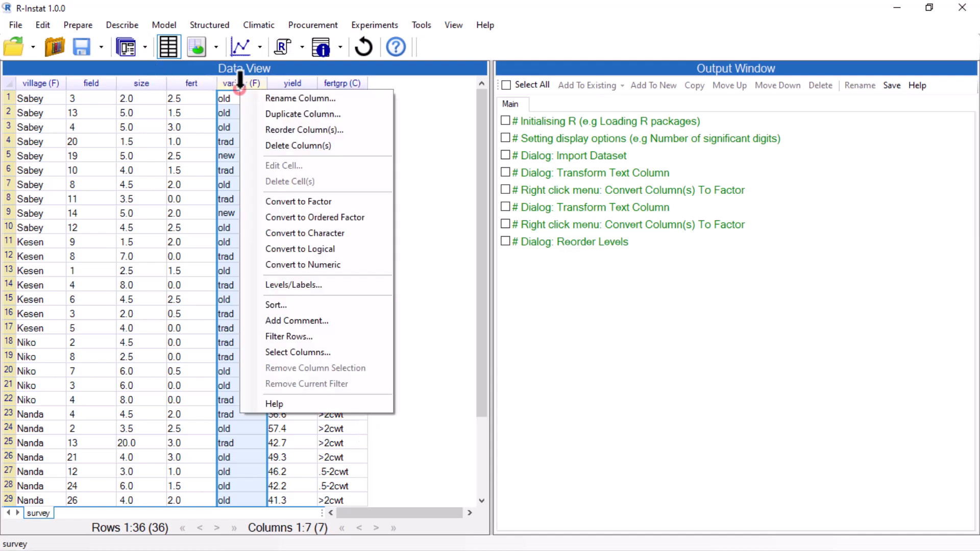
click(290, 283)
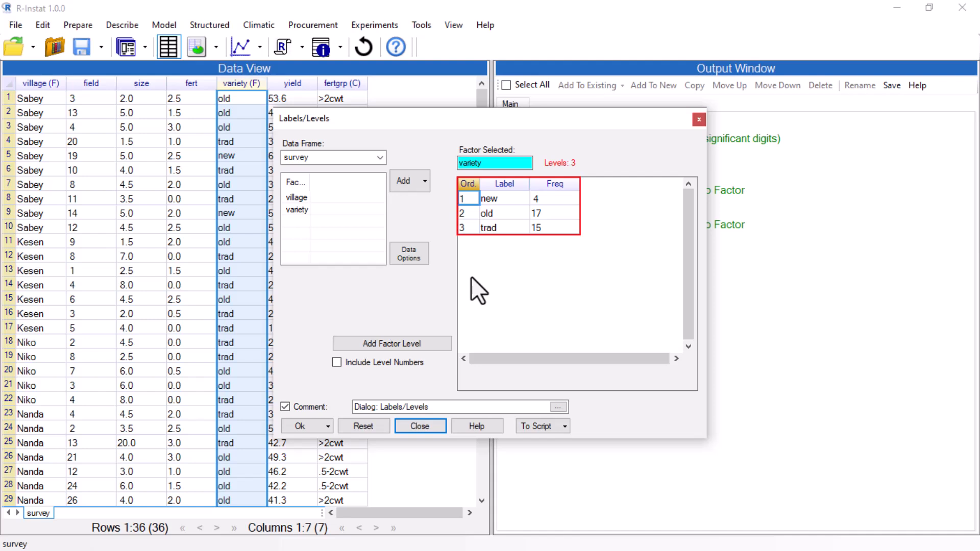
click(411, 426)
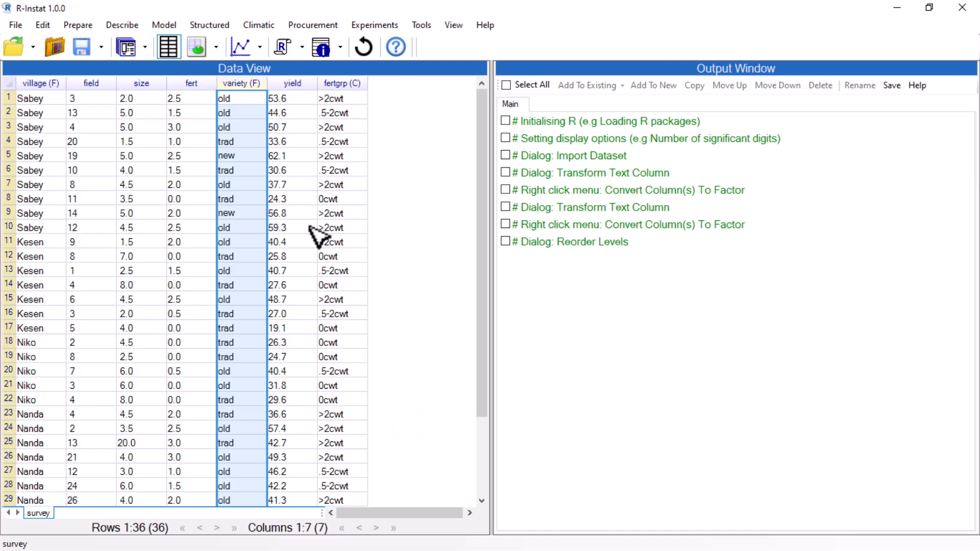
Convert the fertgrp column to a factor and examine its levels and labels.
click(339, 84)
right_click(339, 84)
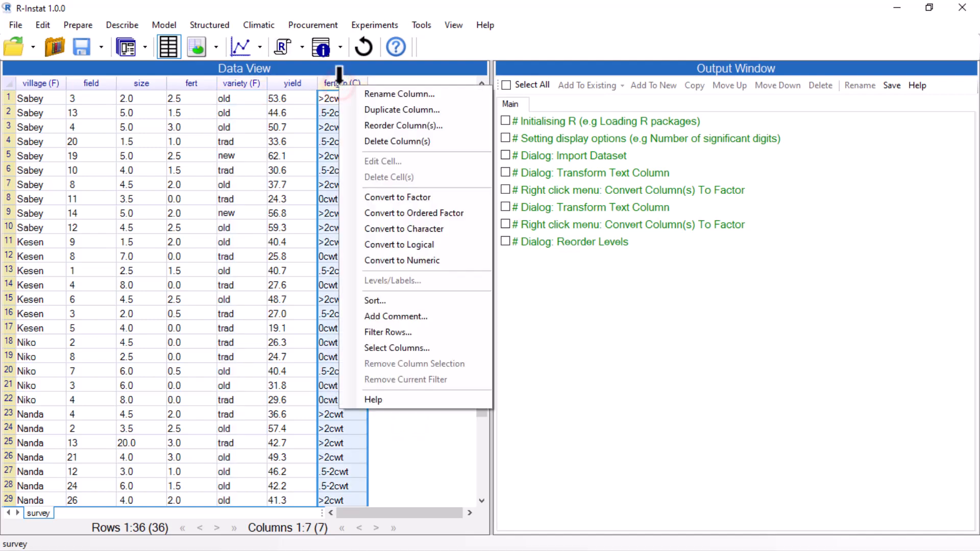
click(382, 198)
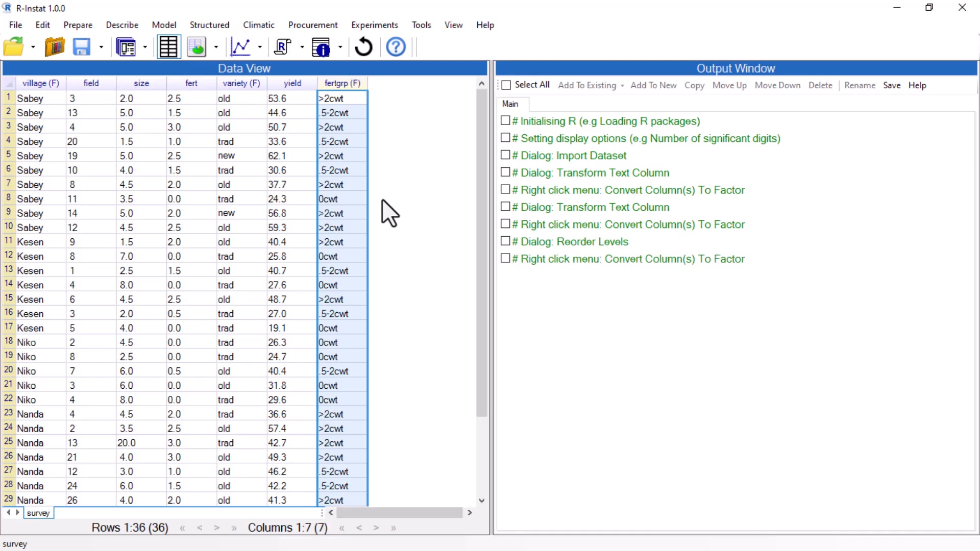
right_click(338, 83)
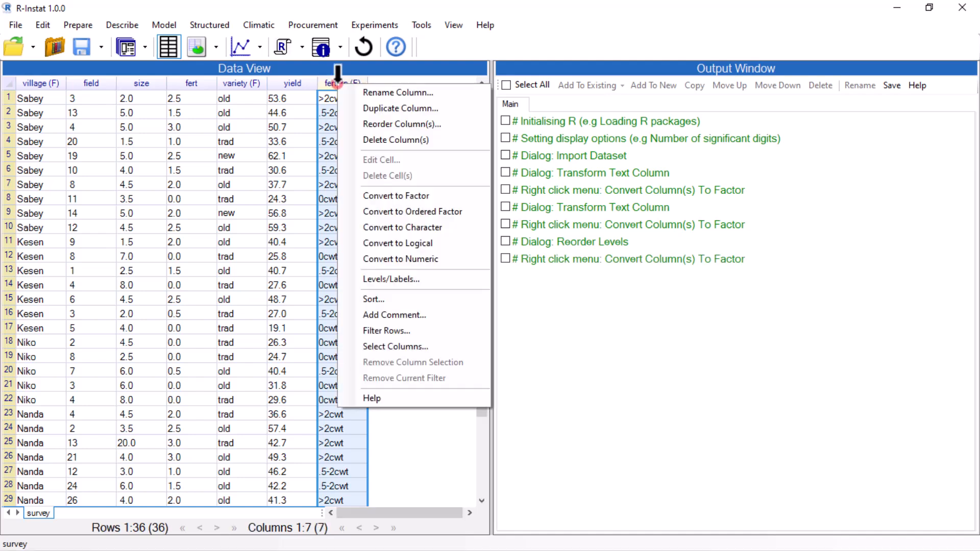
click(390, 279)
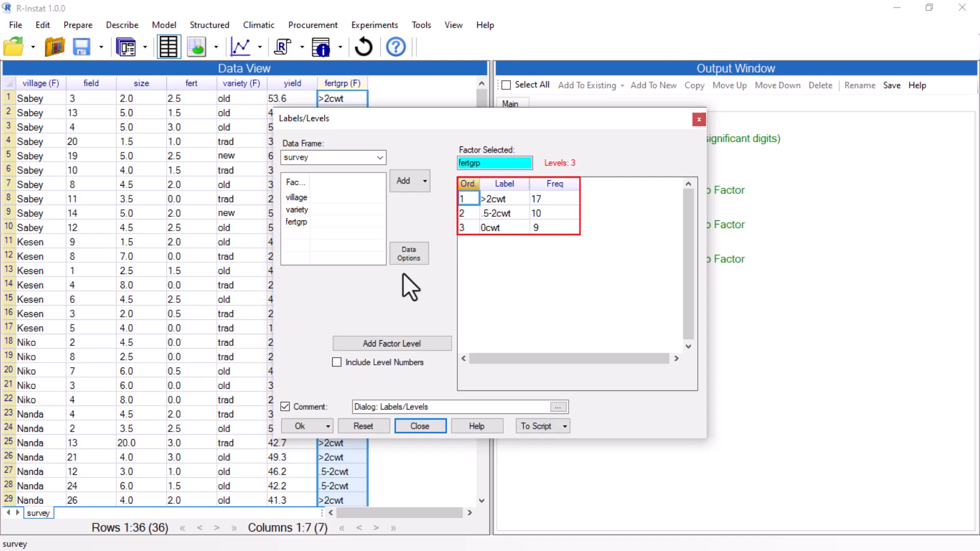
click(419, 427)
Reorder the fertgrp factor by property using Reverse Levels, storing the result under the existing column name fertgrp.
click(145, 48)
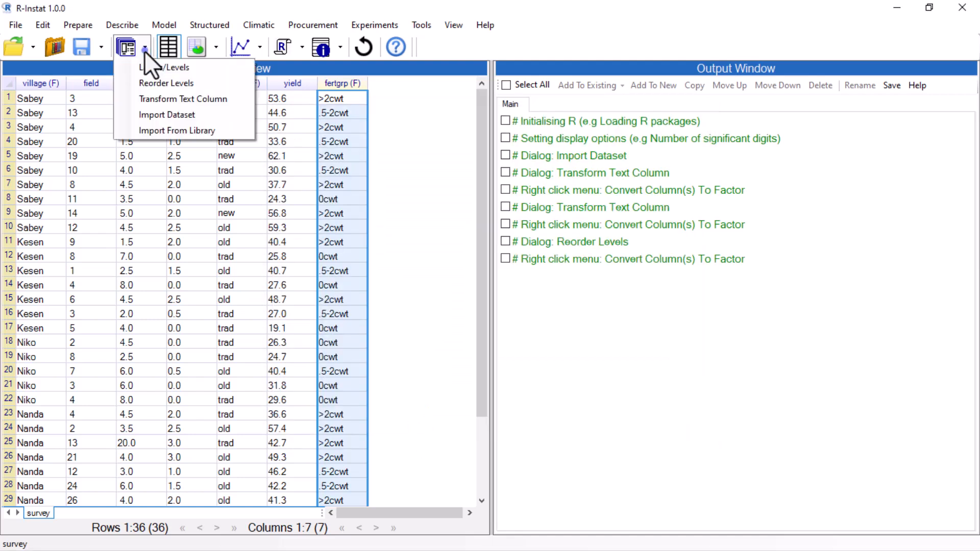
click(147, 81)
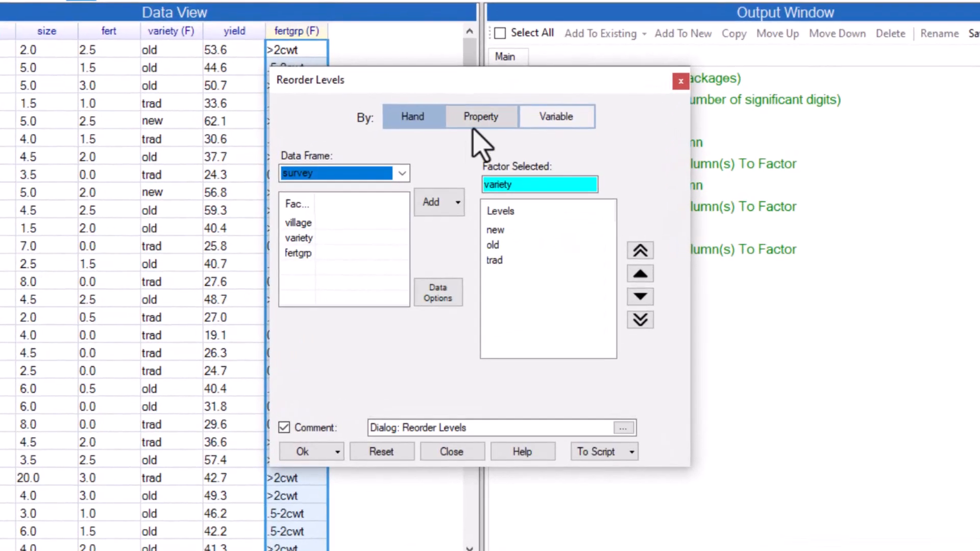
click(483, 156)
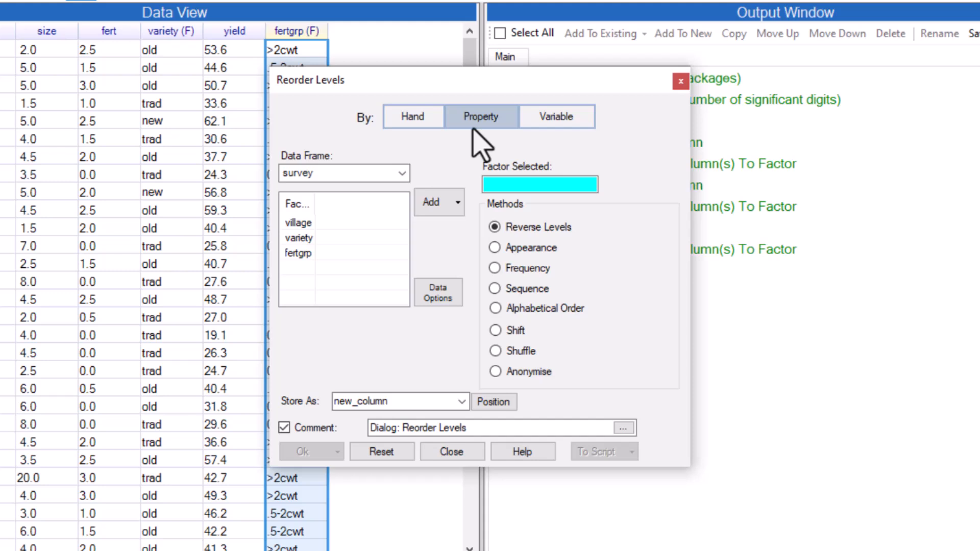
click(298, 253)
click(431, 202)
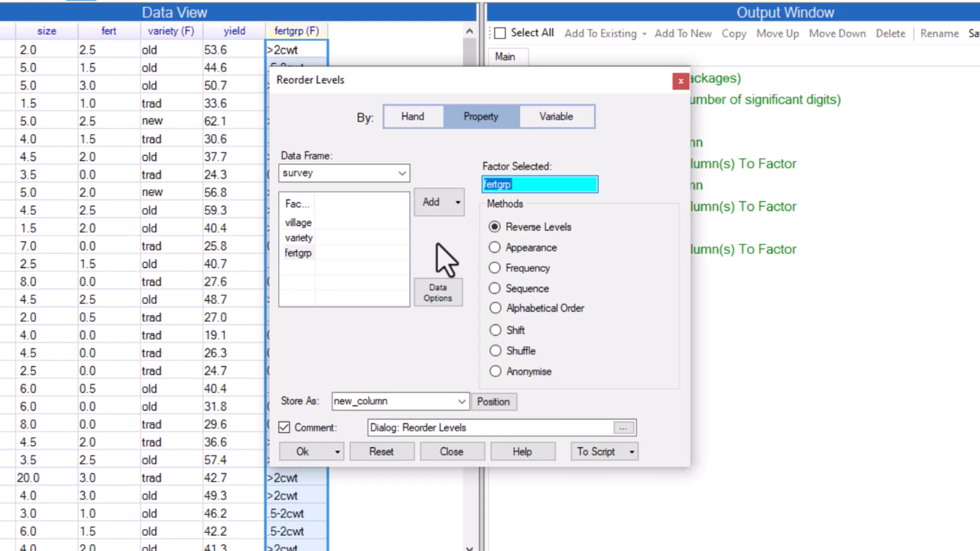
click(461, 402)
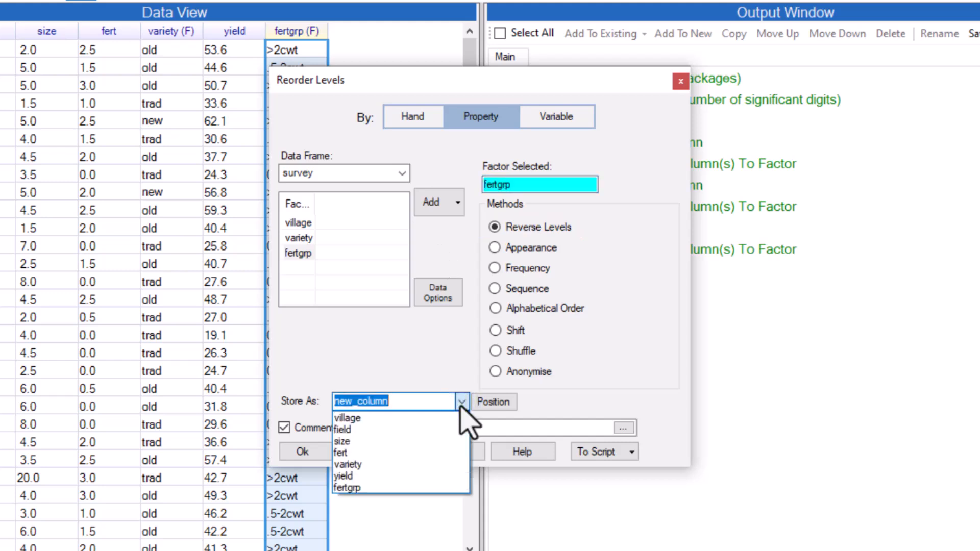
click(415, 484)
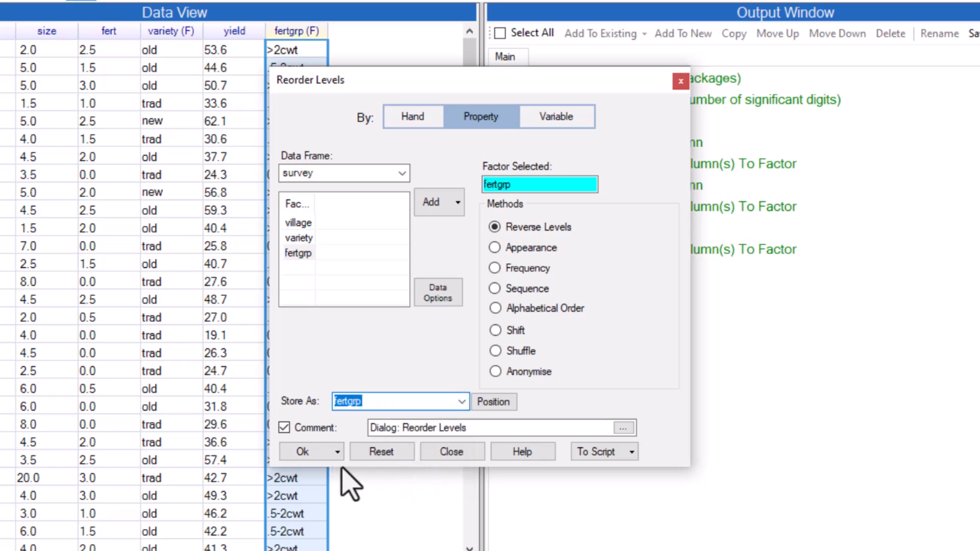
click(301, 452)
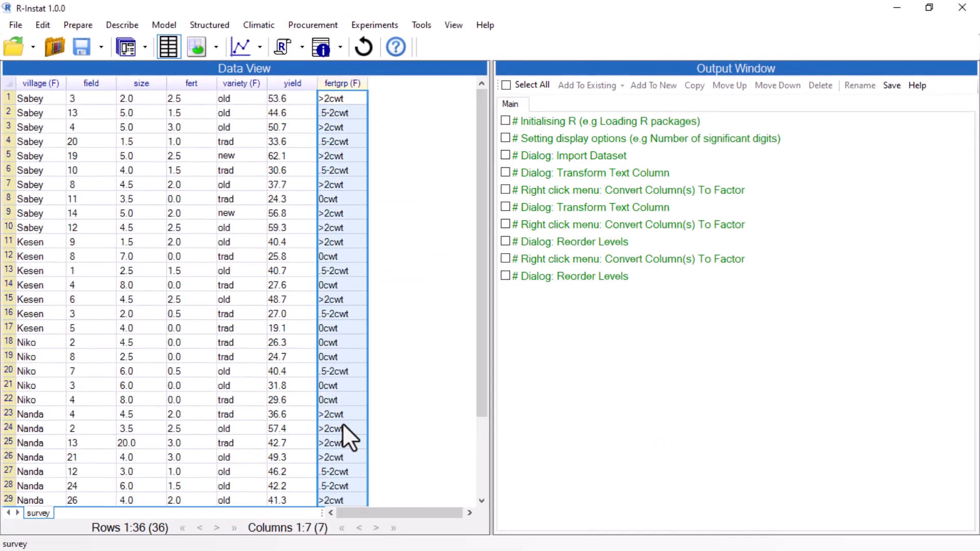
Examine the levels and labels of the fertgrp factor to check their order.
right_click(338, 84)
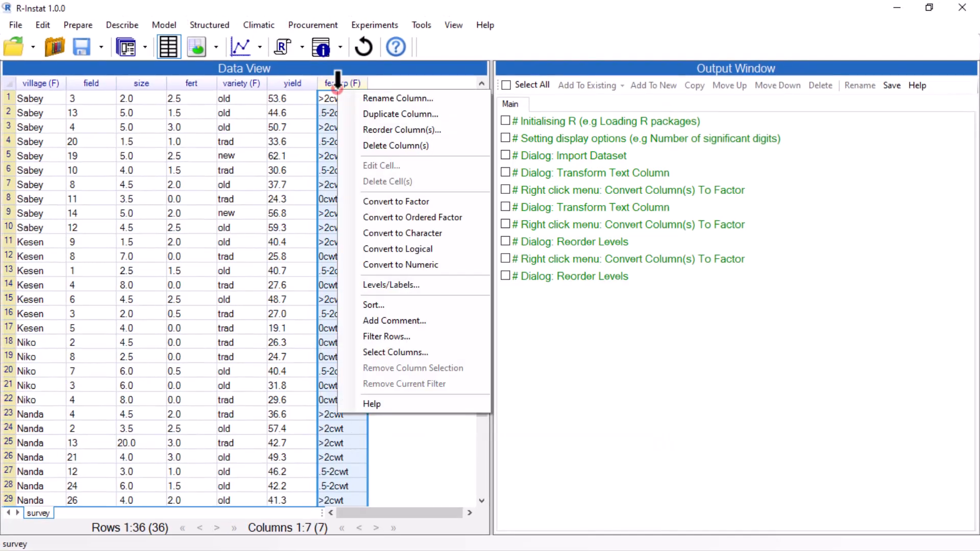
click(366, 287)
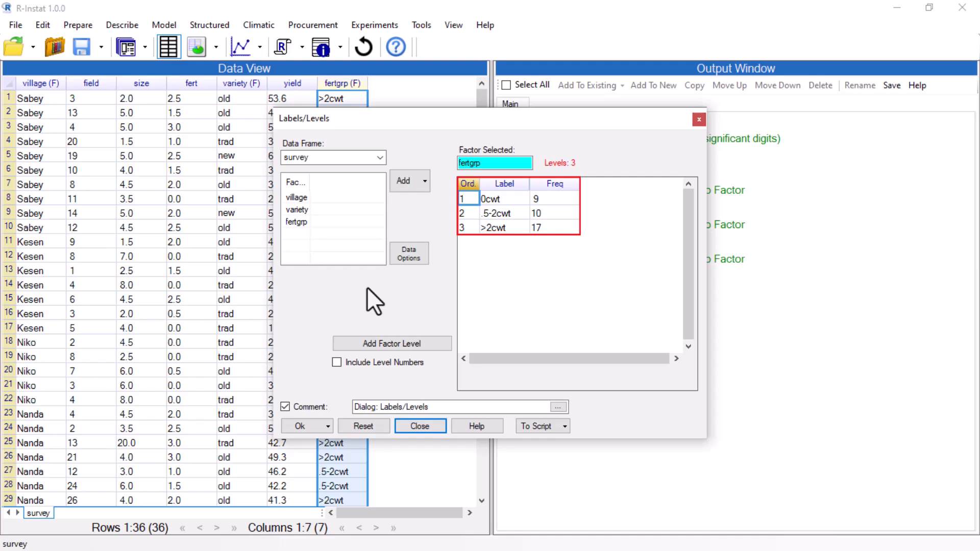
click(413, 427)
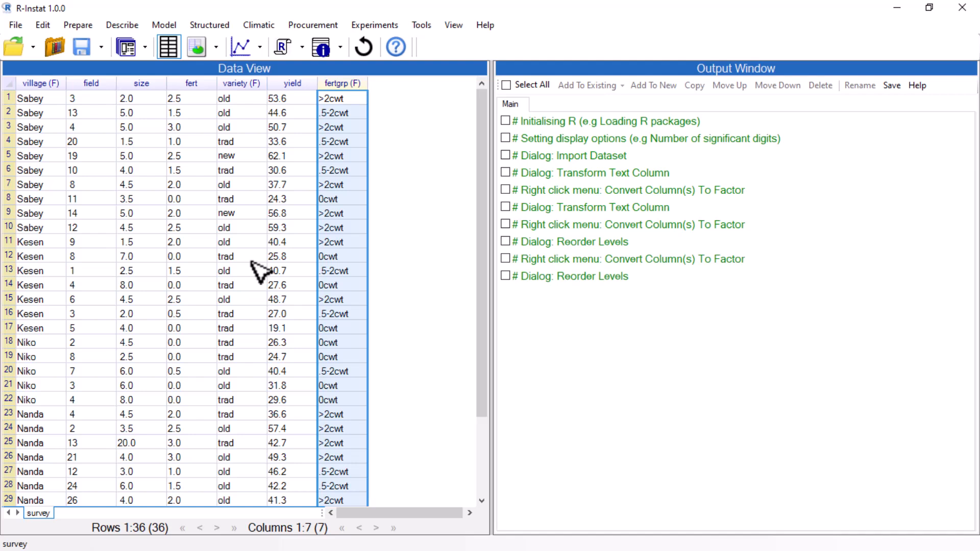
Apply a Scale transform to the yield column, dividing it by 14.87 and saving the result in a new column.
click(76, 27)
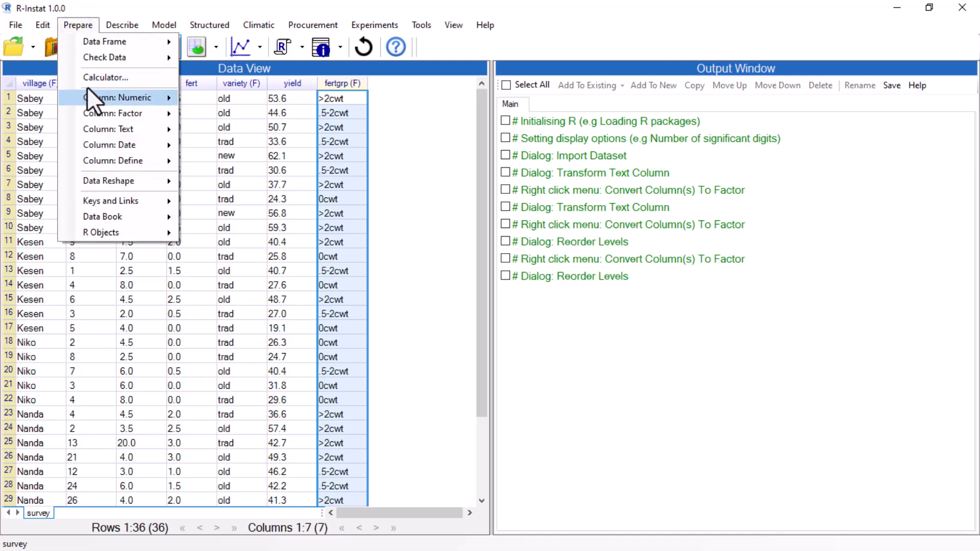
mouse_move(122, 102)
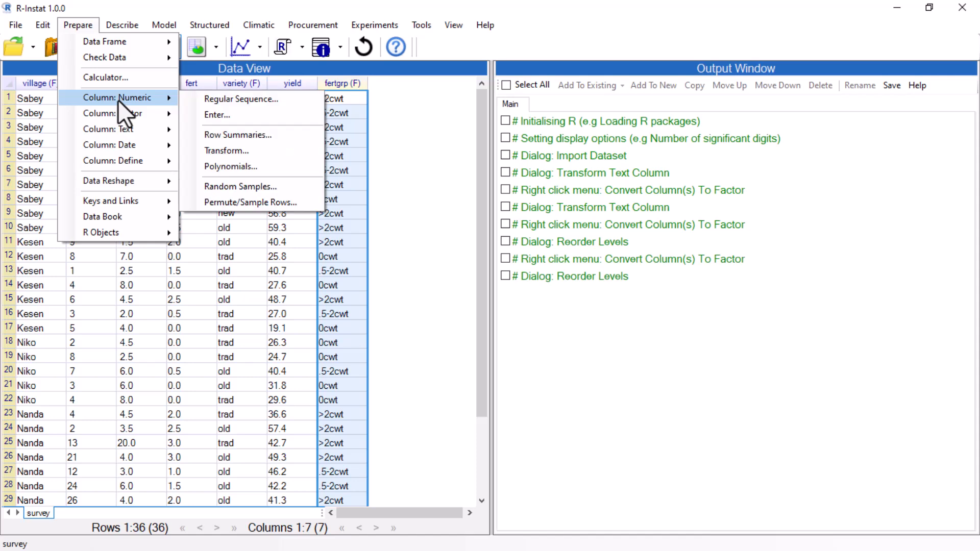
click(210, 152)
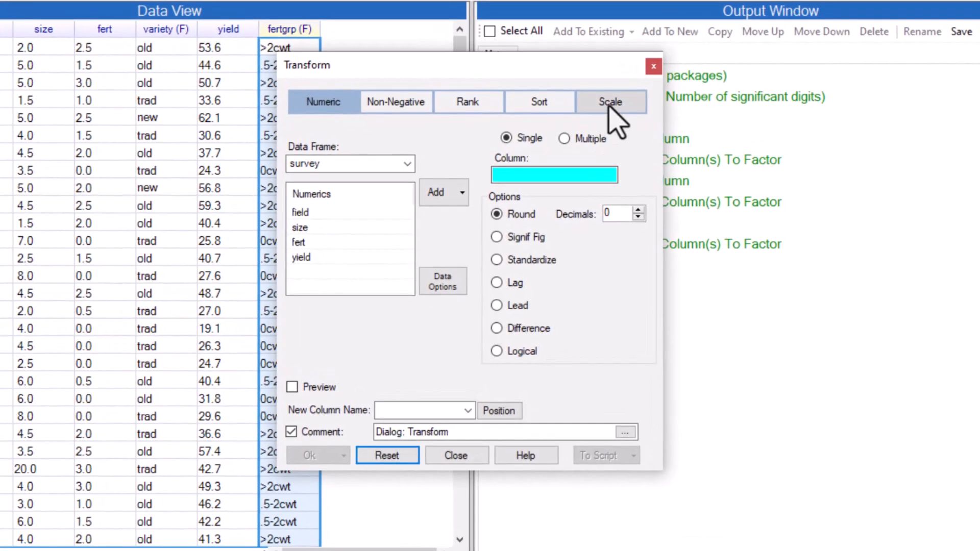
click(604, 140)
click(351, 270)
click(434, 194)
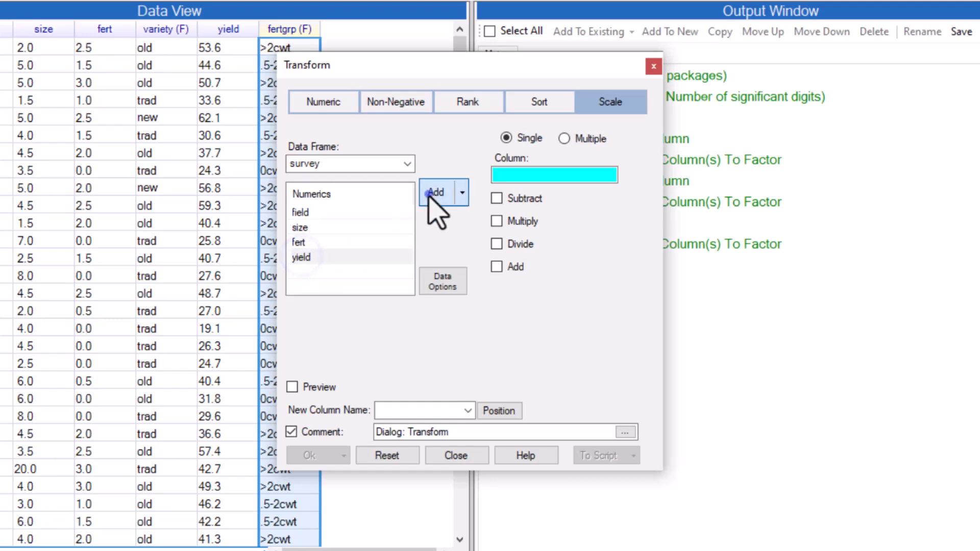
click(497, 244)
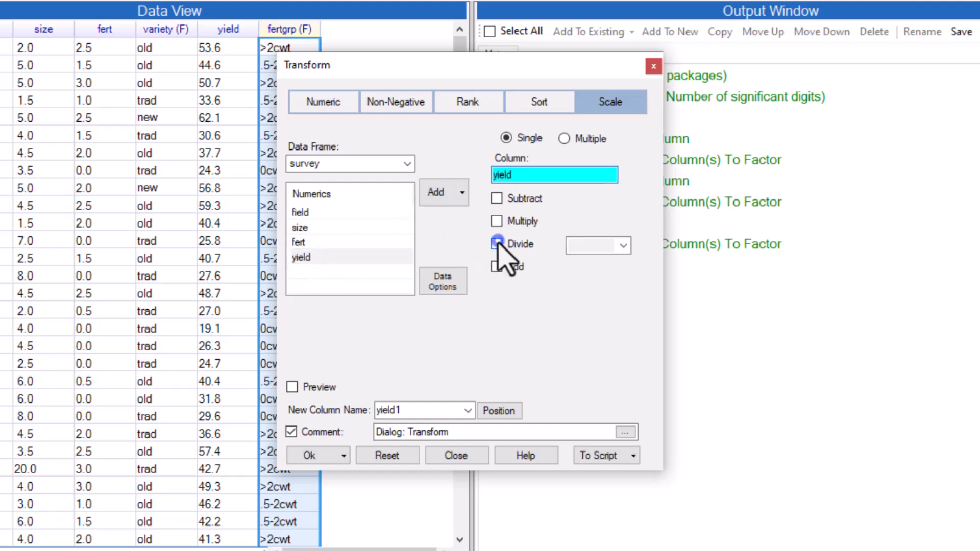
click(576, 246)
text(14.87)
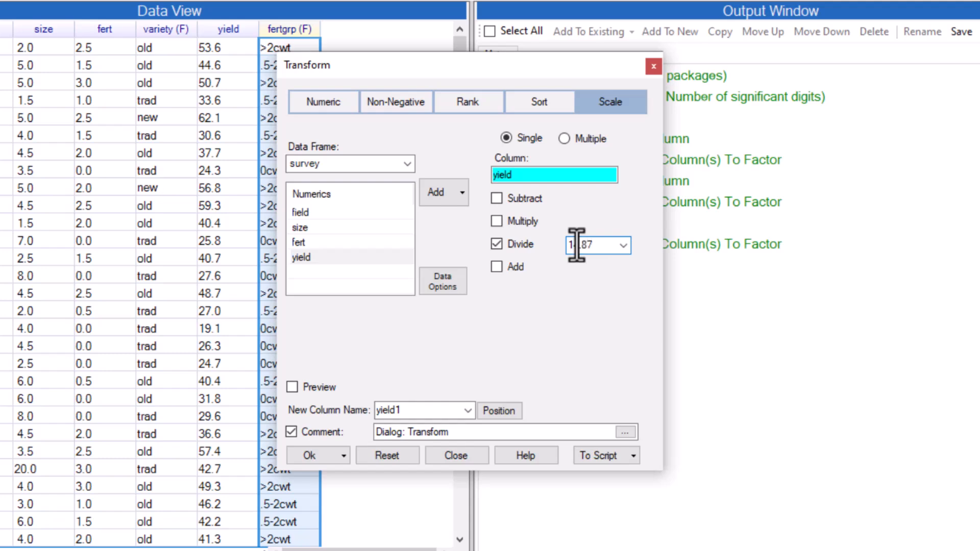
click(307, 456)
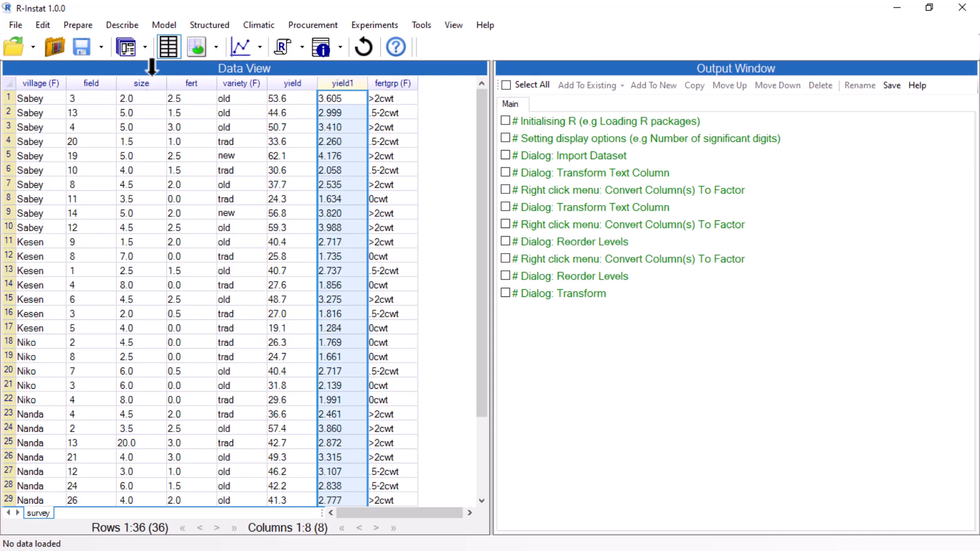
click(130, 26)
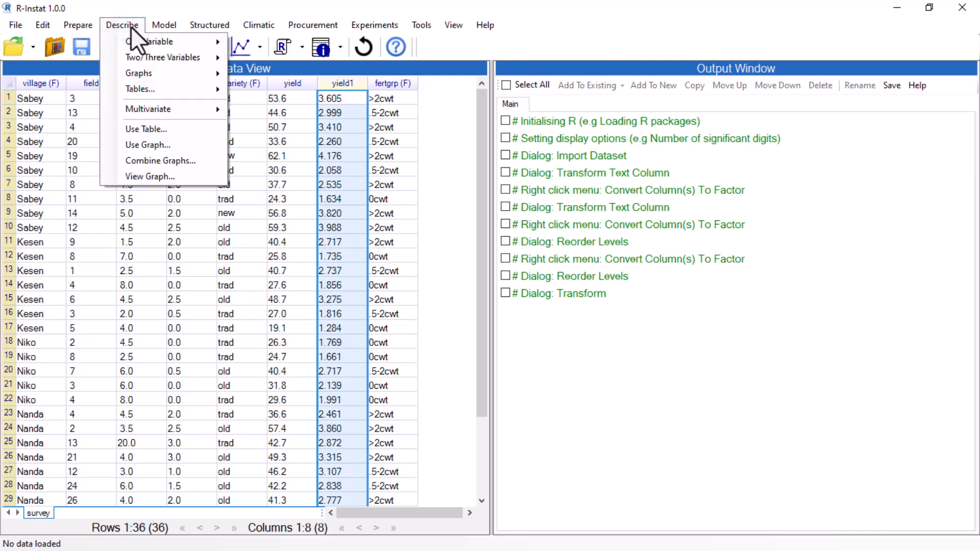
mouse_move(134, 59)
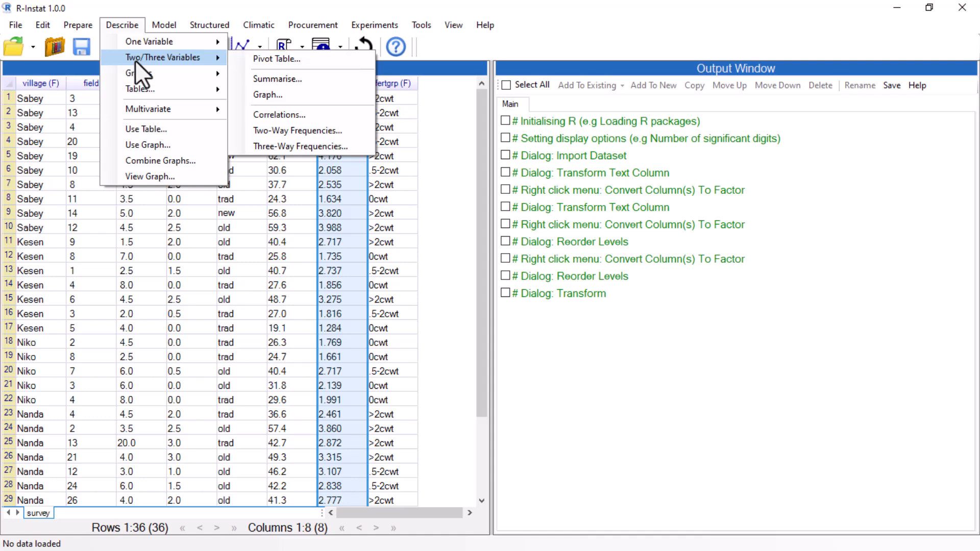
click(78, 23)
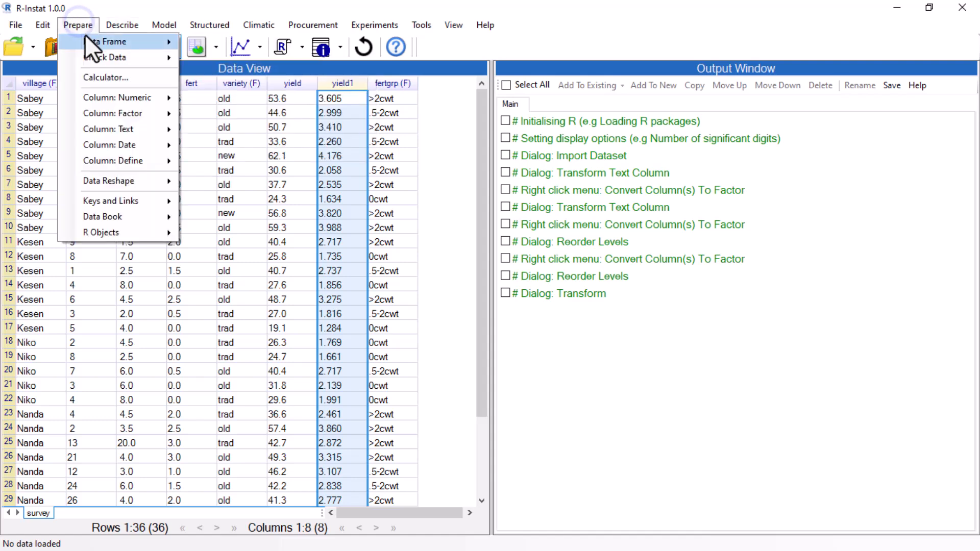
Start a pivot table for the survey data frame with village and variety as the initial row factors.
mouse_move(88, 53)
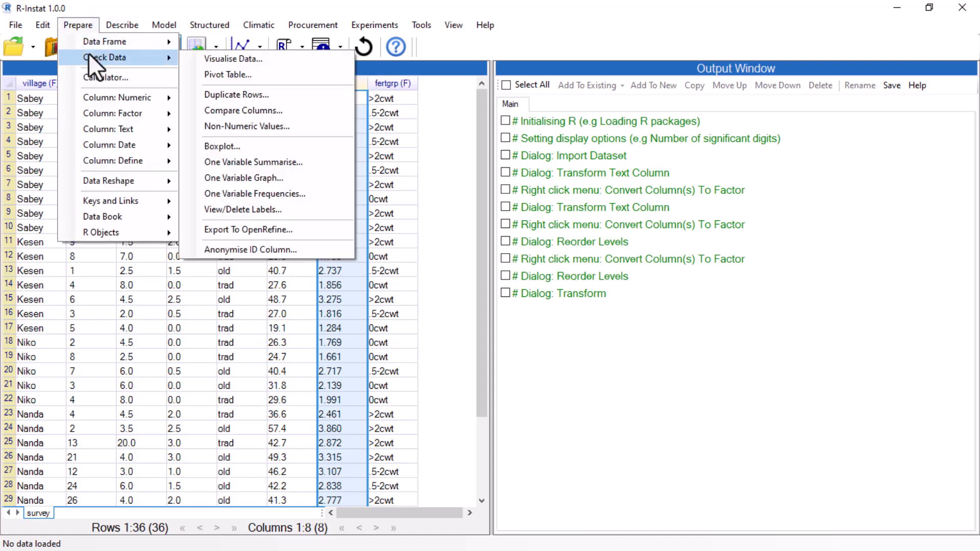
click(210, 75)
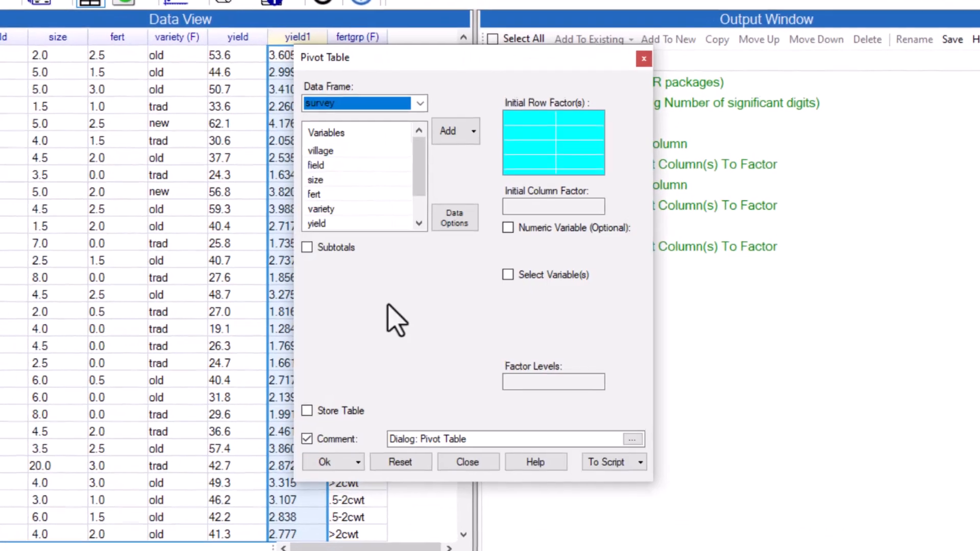
click(366, 178)
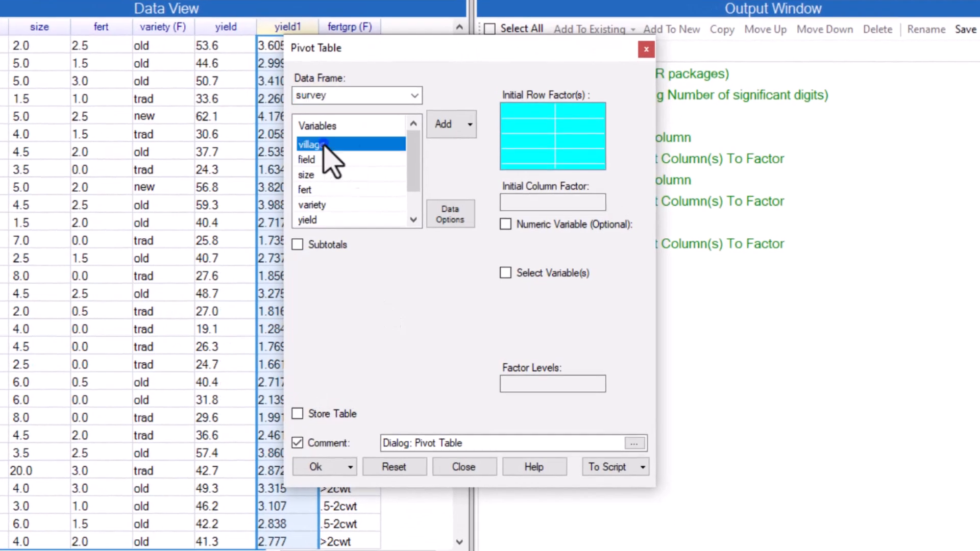
click(438, 129)
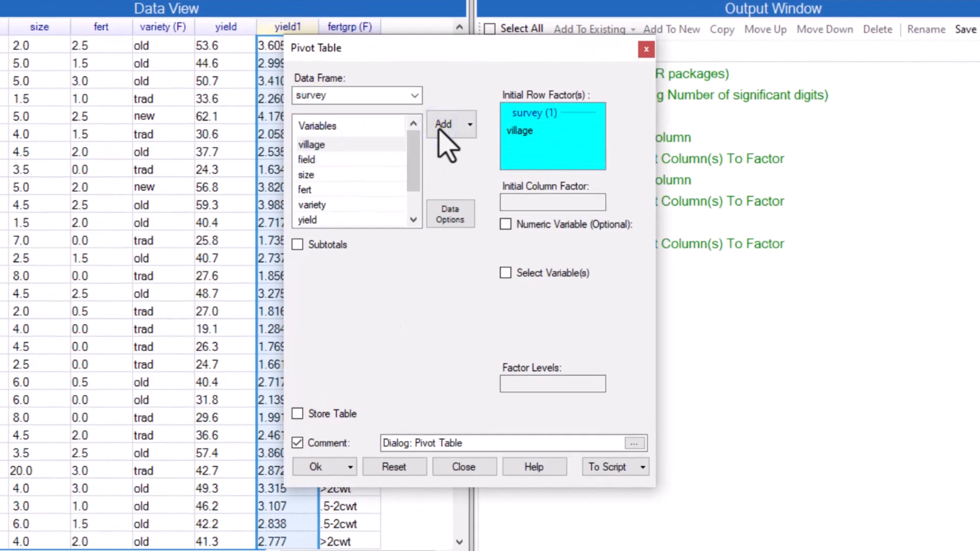
click(320, 205)
click(441, 129)
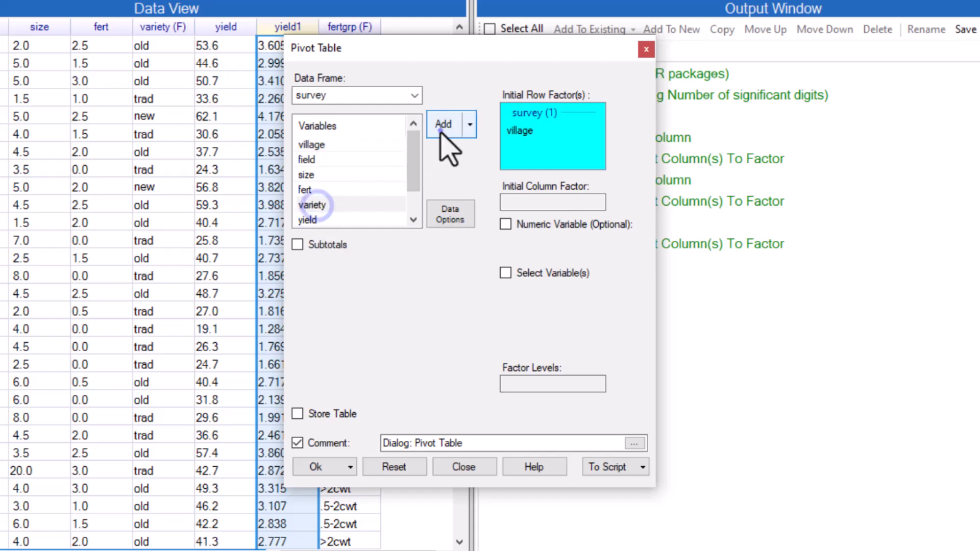
Set fert as the pivot table's initial column factor.
click(504, 204)
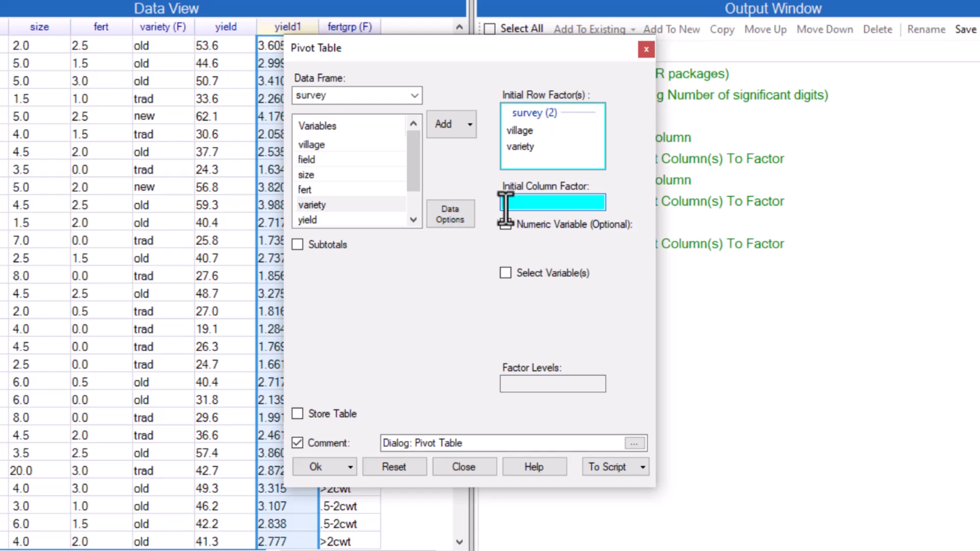
scroll(368, 218, down, 1)
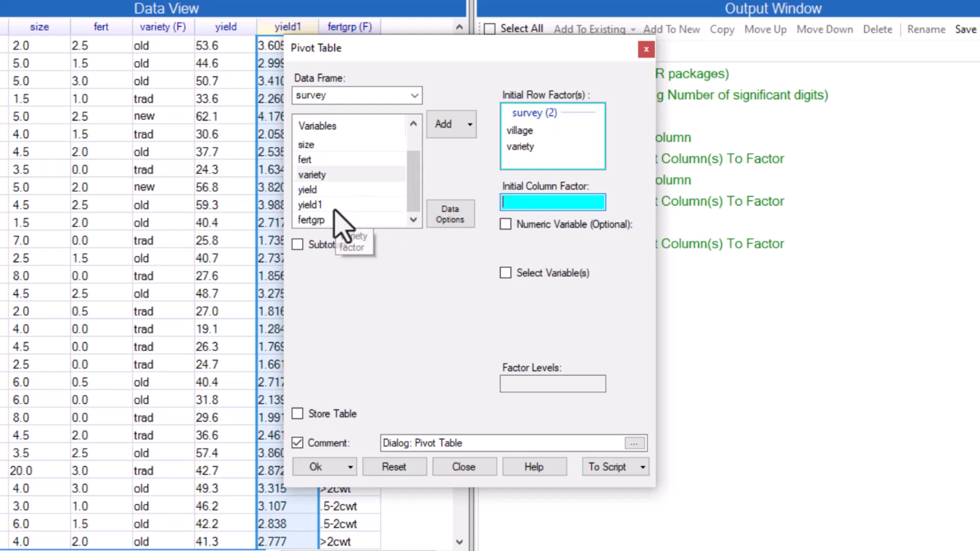
click(311, 160)
click(442, 124)
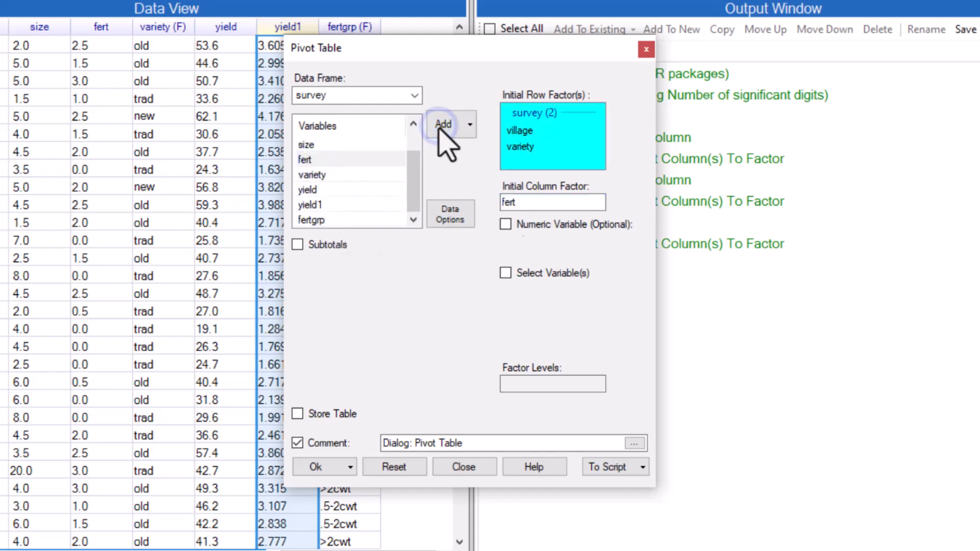
Include yield1 as the numeric variable, generate the pivot table of averages, and open its output maximised.
click(505, 225)
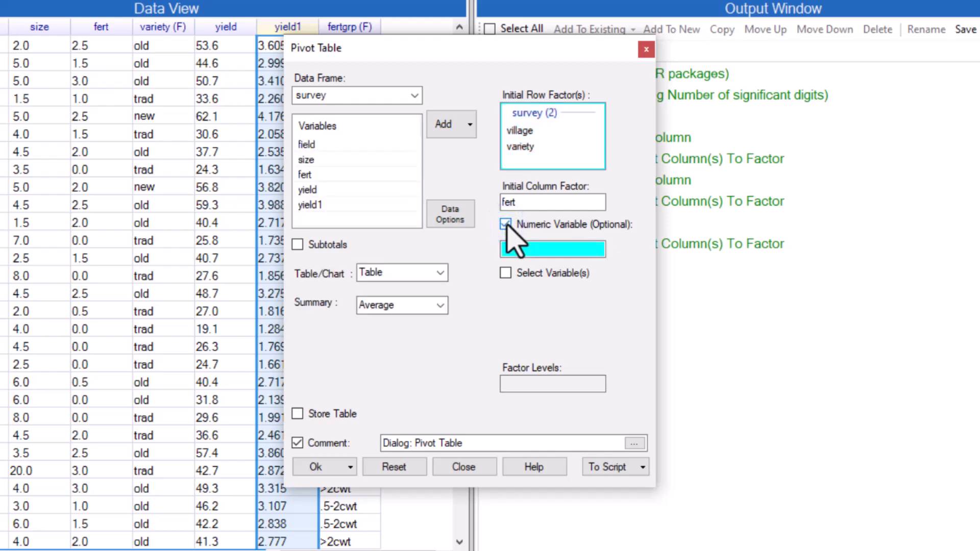
click(314, 205)
click(439, 125)
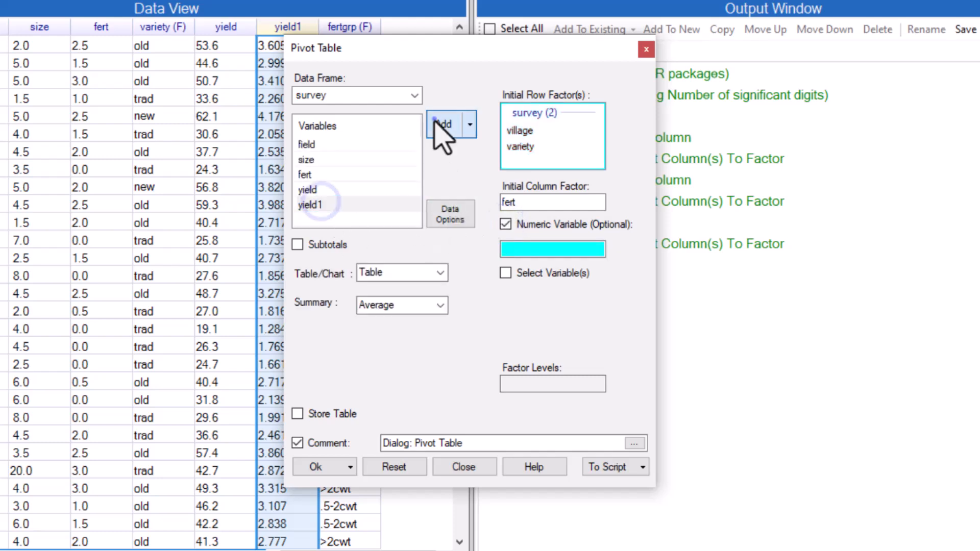
click(316, 466)
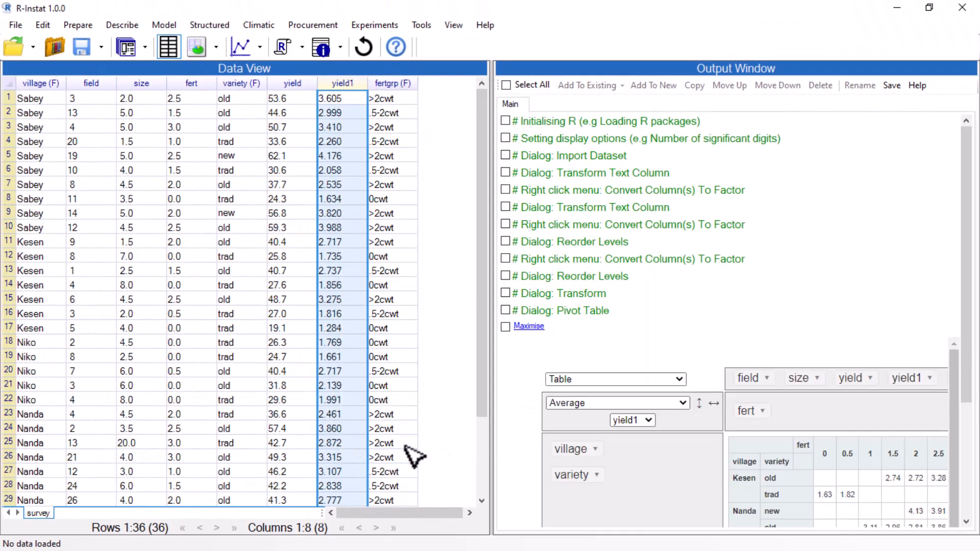
click(529, 327)
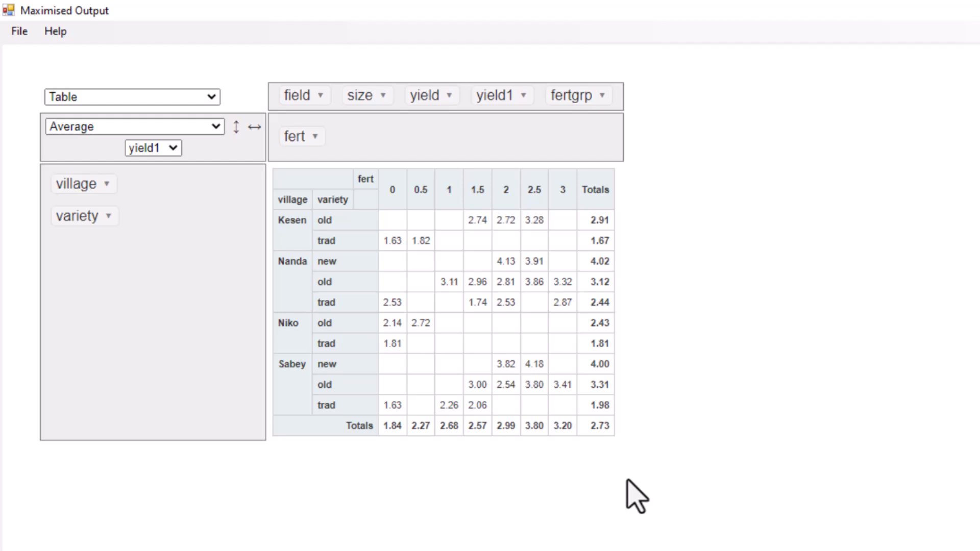
Filter the pivot table's village factor to Kesen only, excluding Nanda, Niko and Sabey.
click(105, 184)
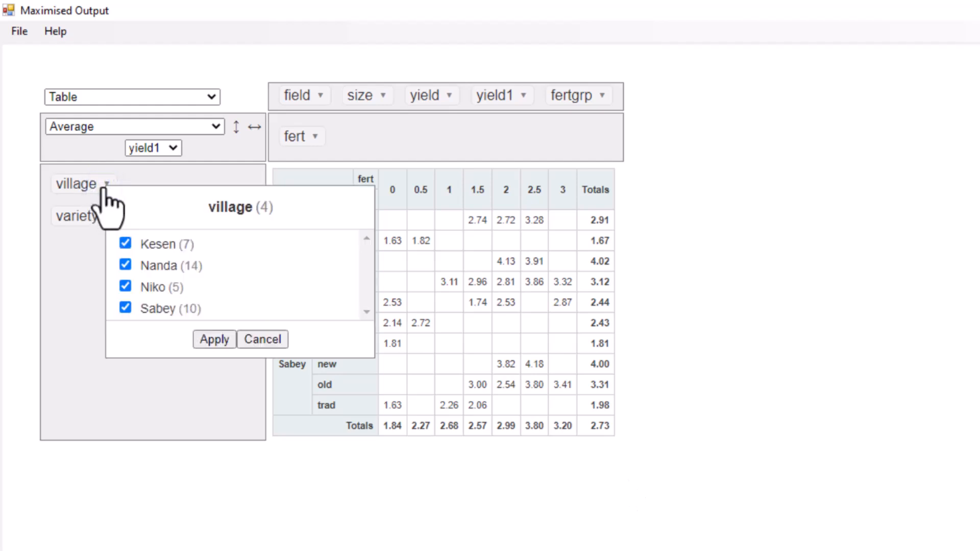
click(125, 264)
click(125, 286)
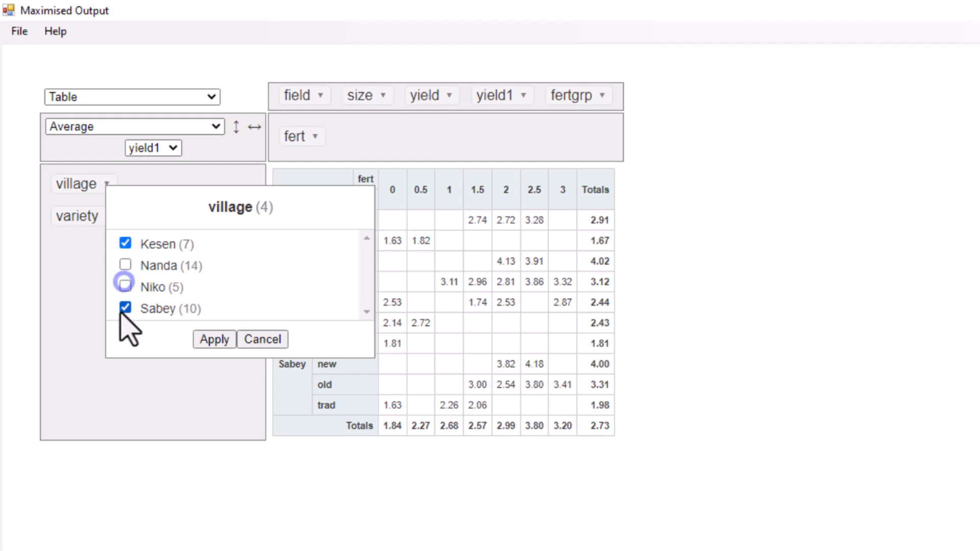
click(125, 308)
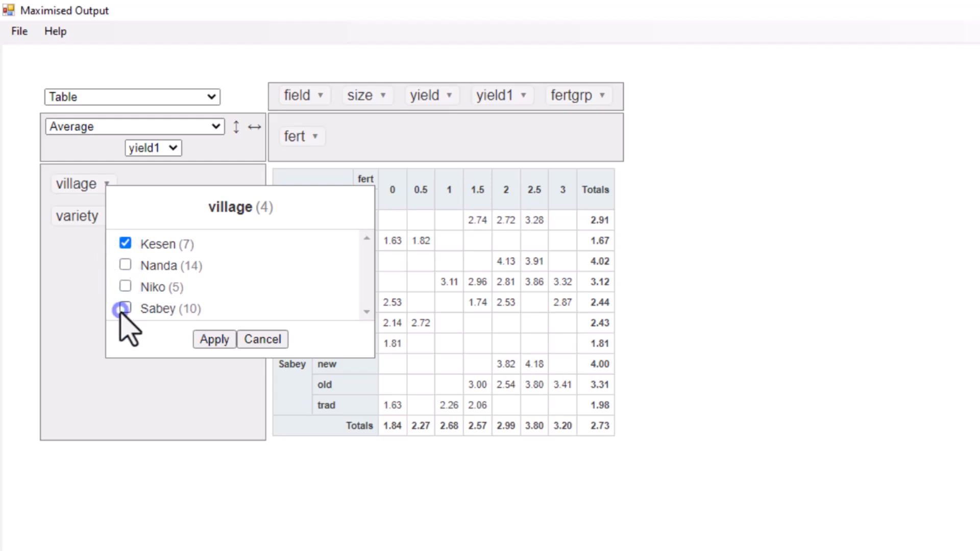
click(216, 339)
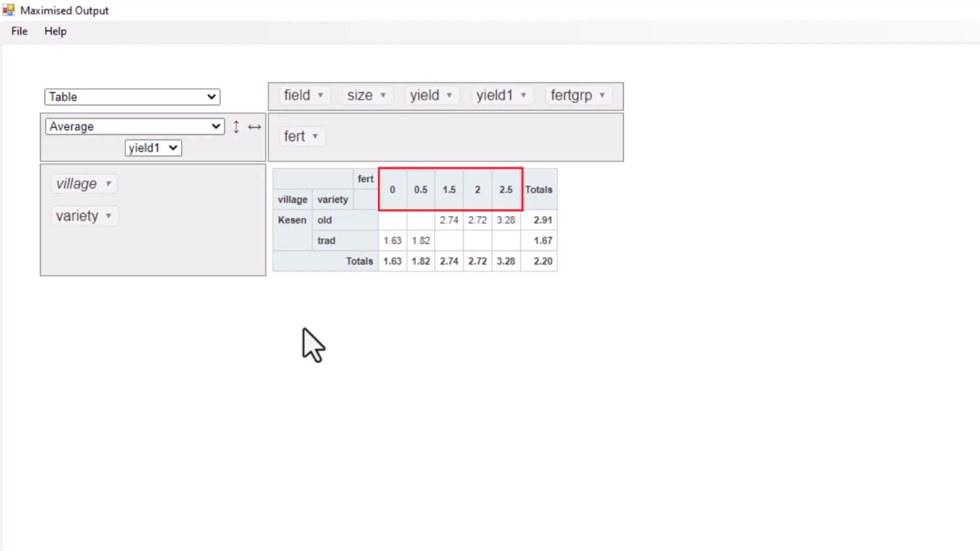
Restore Nanda, Niko and Sabey in the pivot table's village filter.
click(109, 185)
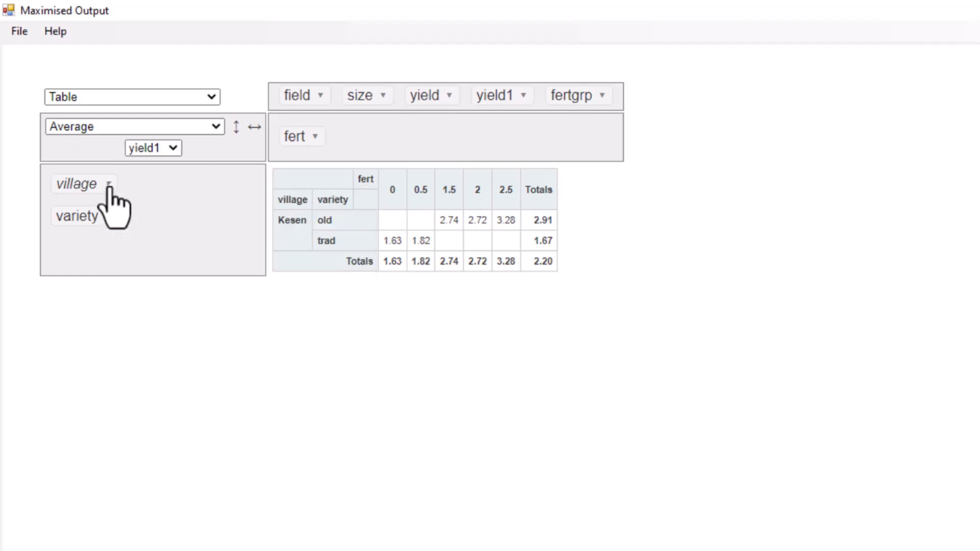
click(109, 185)
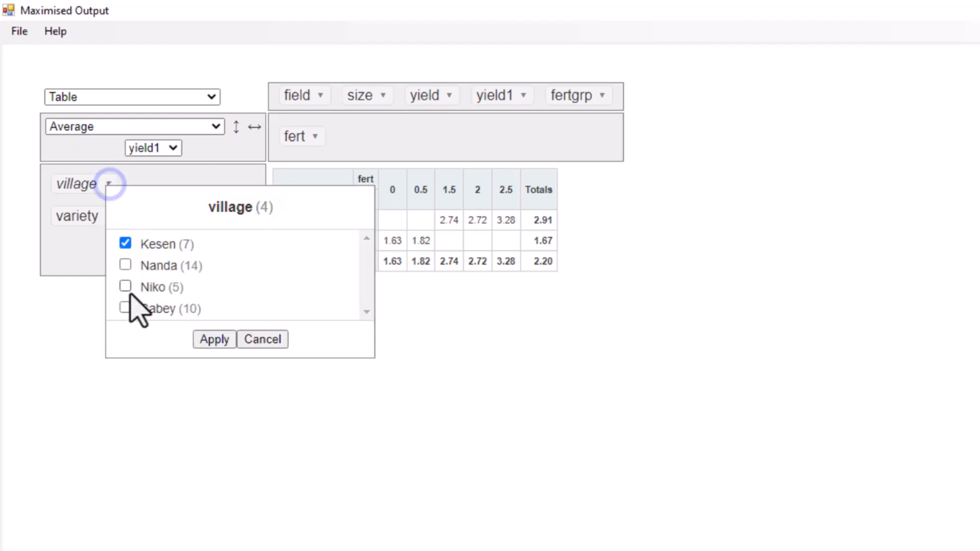
click(125, 265)
click(125, 287)
click(125, 308)
click(216, 339)
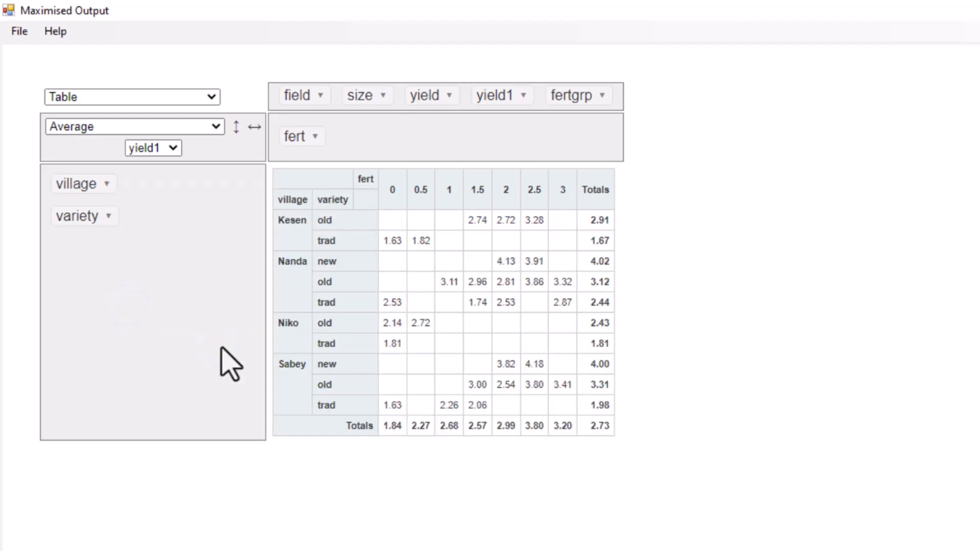
Show the pivot table as Count to check the observations per cell, and return the summary to Average of yield1.
click(217, 127)
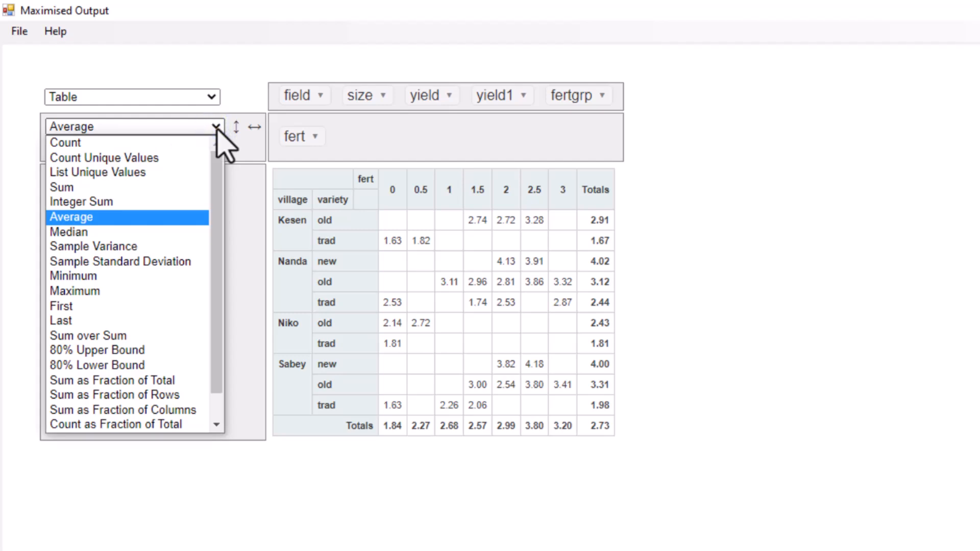
click(171, 143)
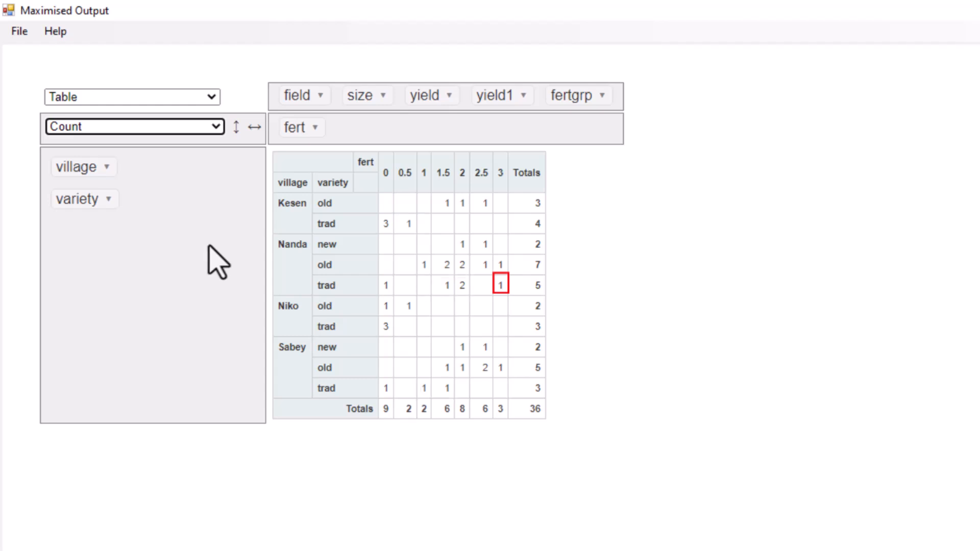
click(216, 129)
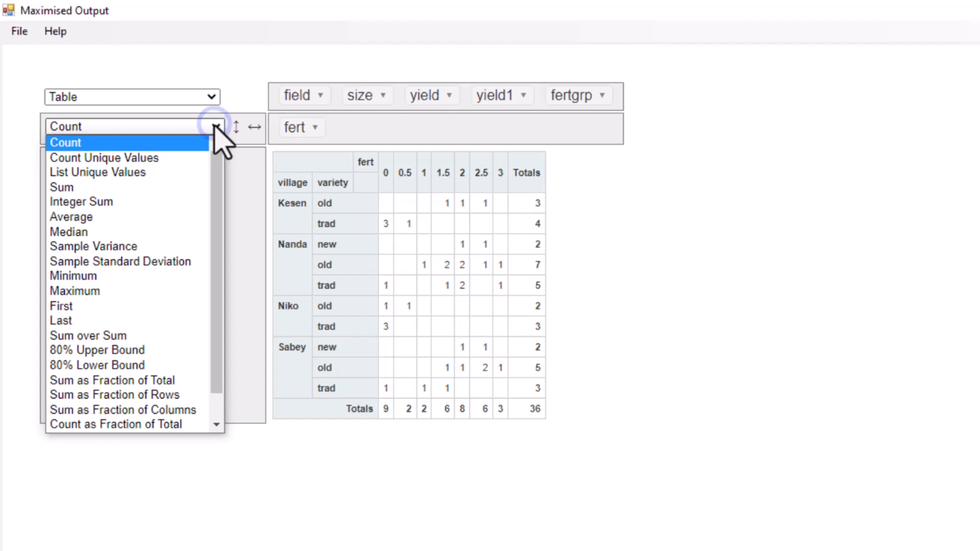
click(164, 217)
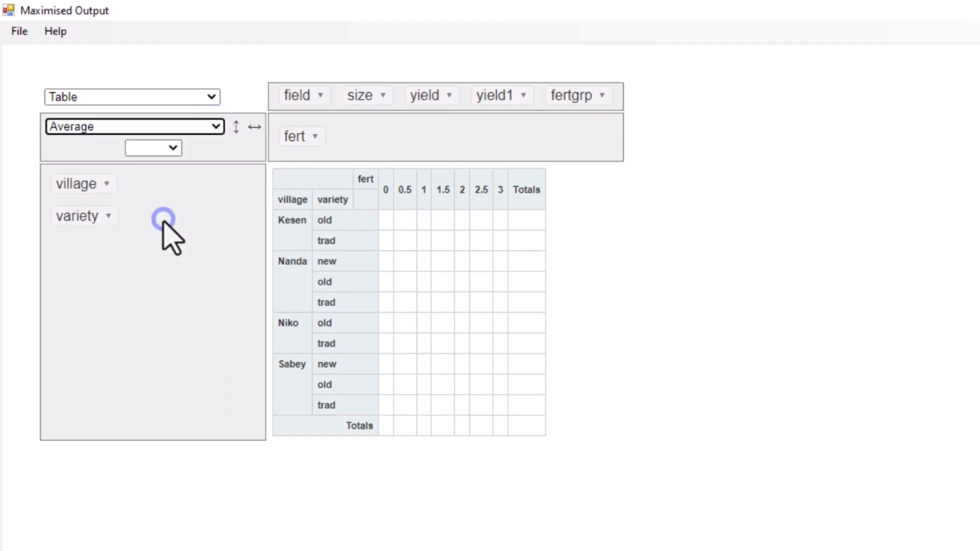
click(174, 149)
click(160, 266)
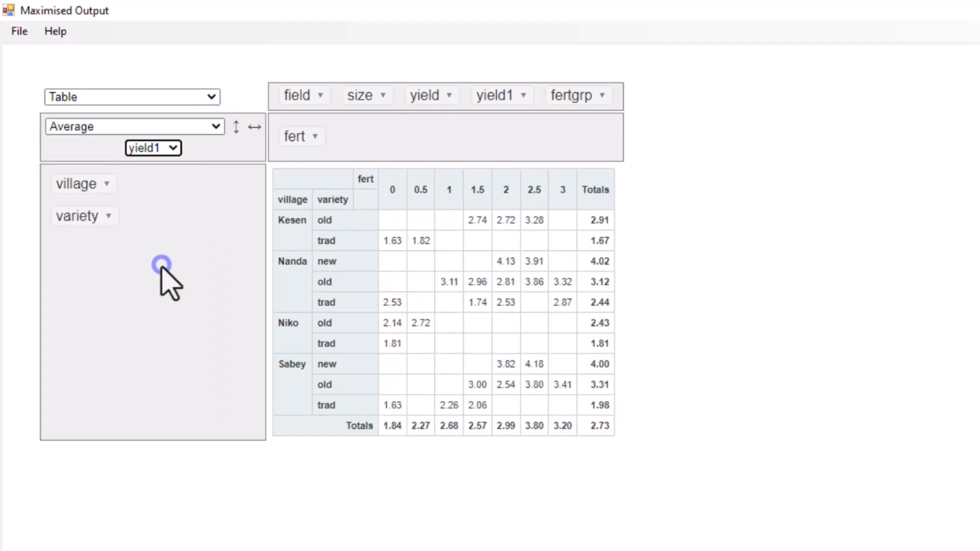
Display the pivot table as a Heatmap and remove village from the row factors, leaving only variety.
click(214, 96)
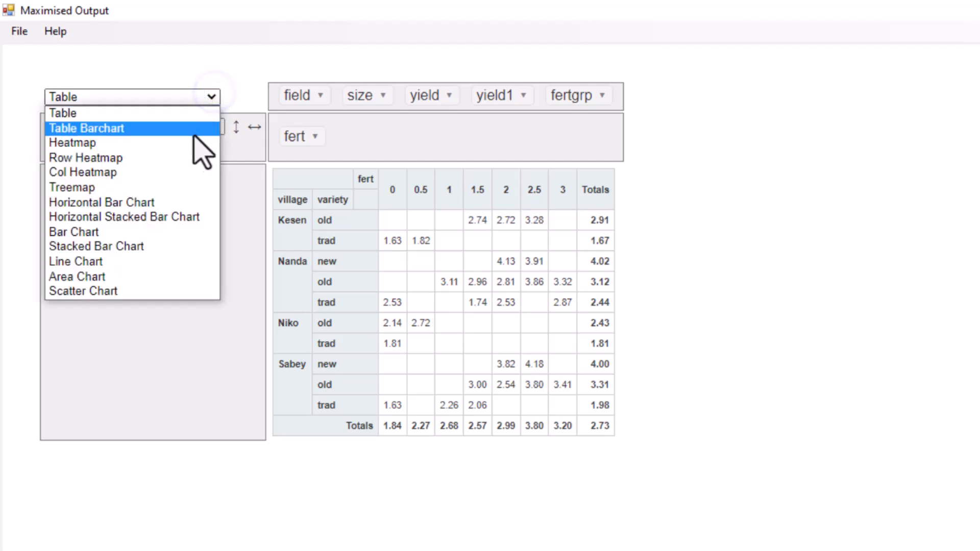
click(189, 142)
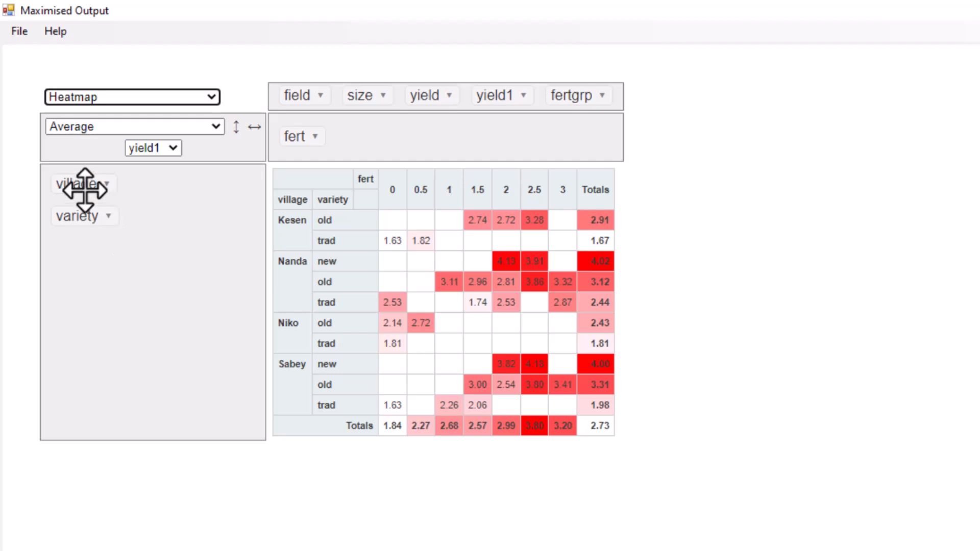
drag(79, 188, 339, 98)
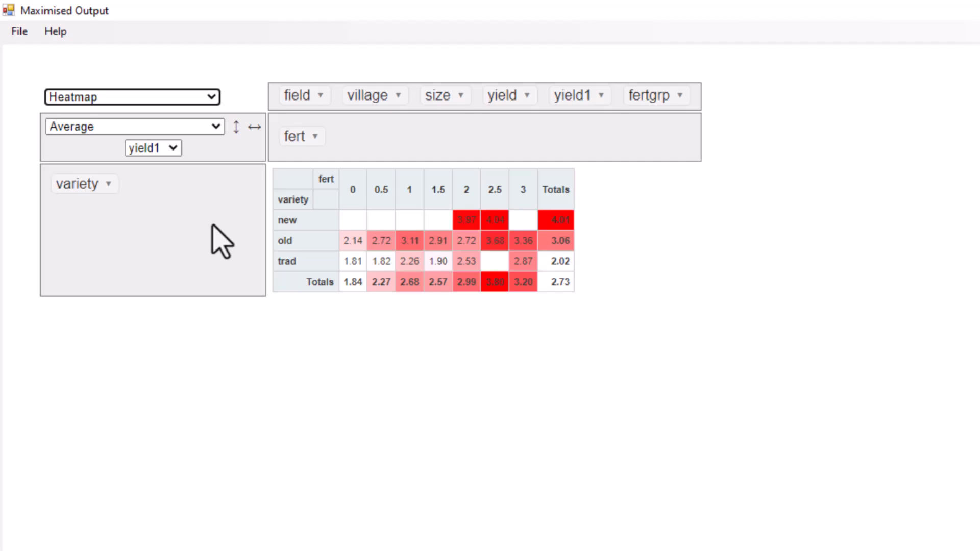
Display the average yield1 against fert by variety as a Line Chart, and close the maximised output.
click(210, 97)
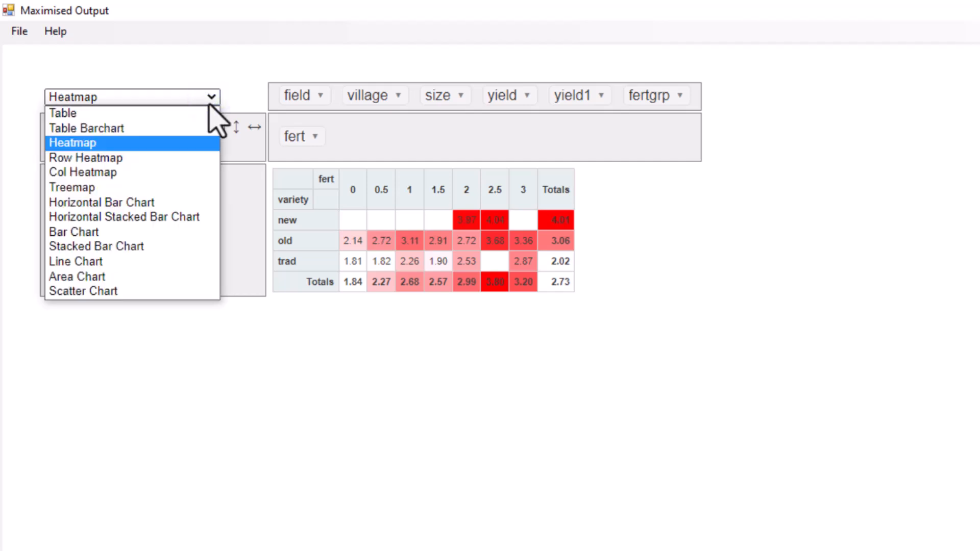
click(161, 261)
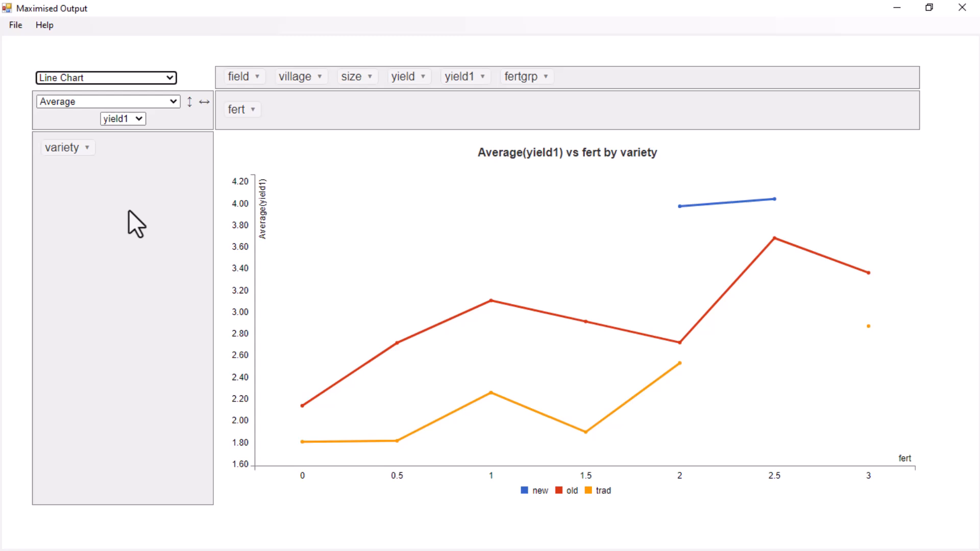
click(962, 8)
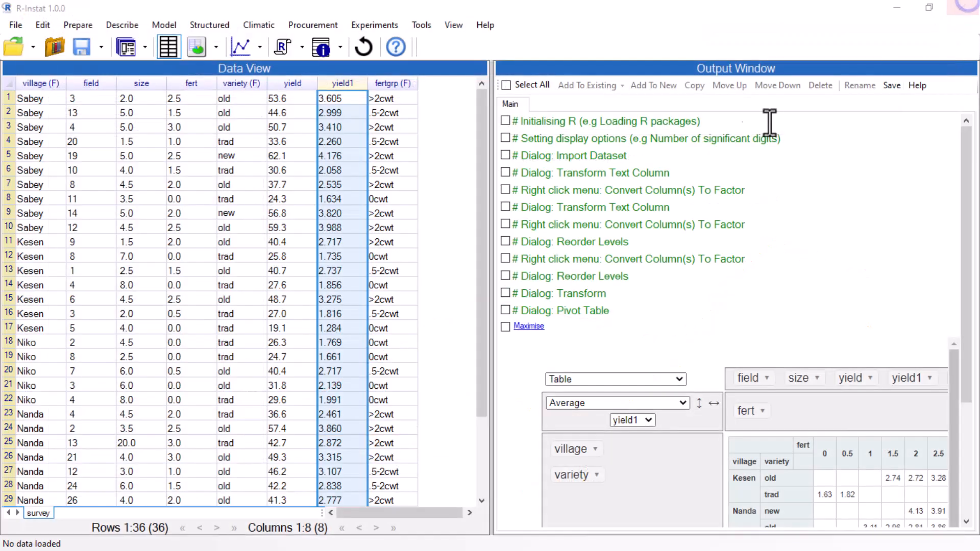
Start a scatter plot of the survey data with yield1 as the single variable and fert as the X variable.
click(124, 27)
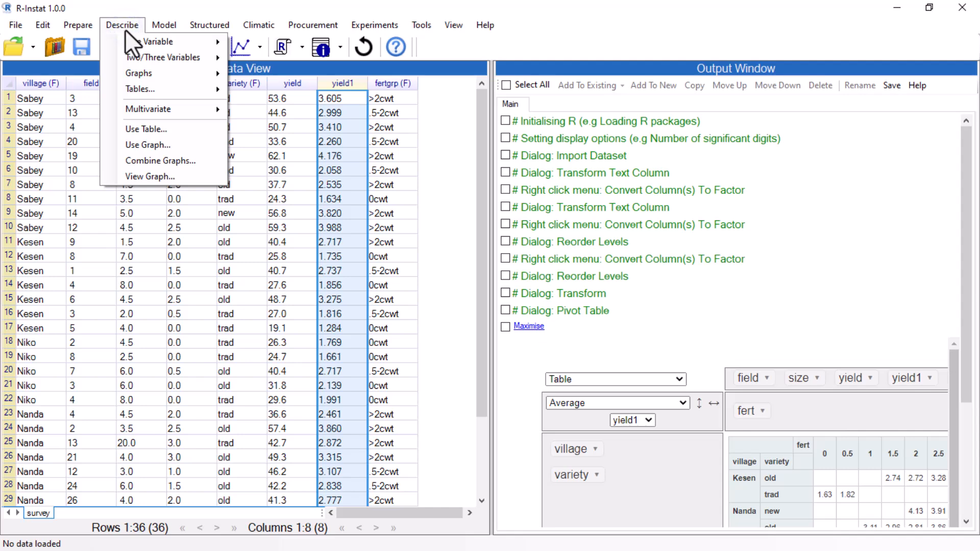
mouse_move(137, 76)
click(260, 139)
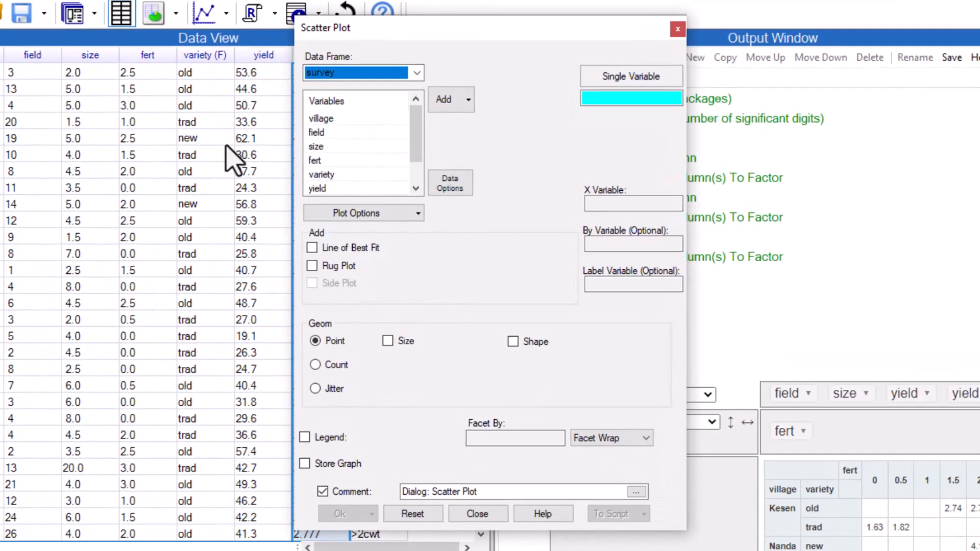
scroll(378, 164, down, 1)
click(344, 187)
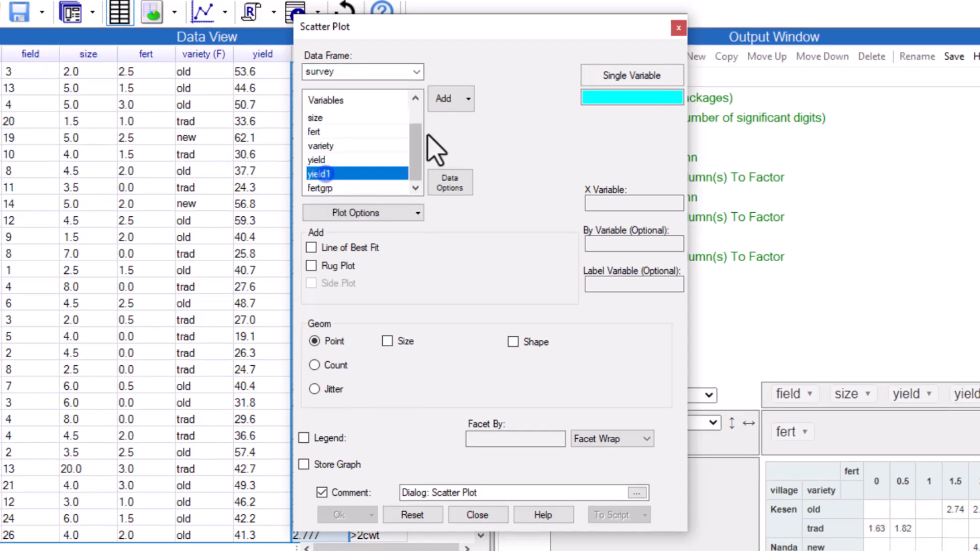
click(442, 98)
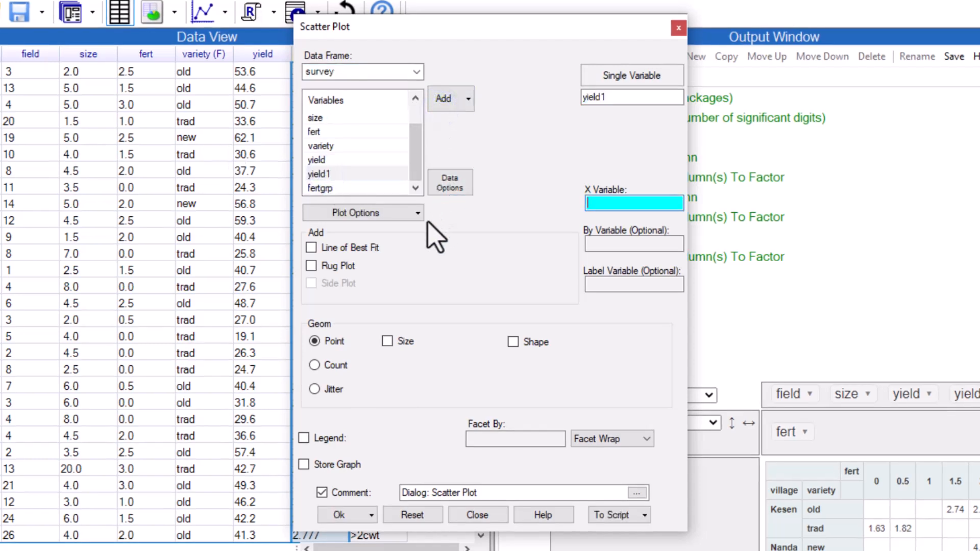
click(316, 131)
click(438, 99)
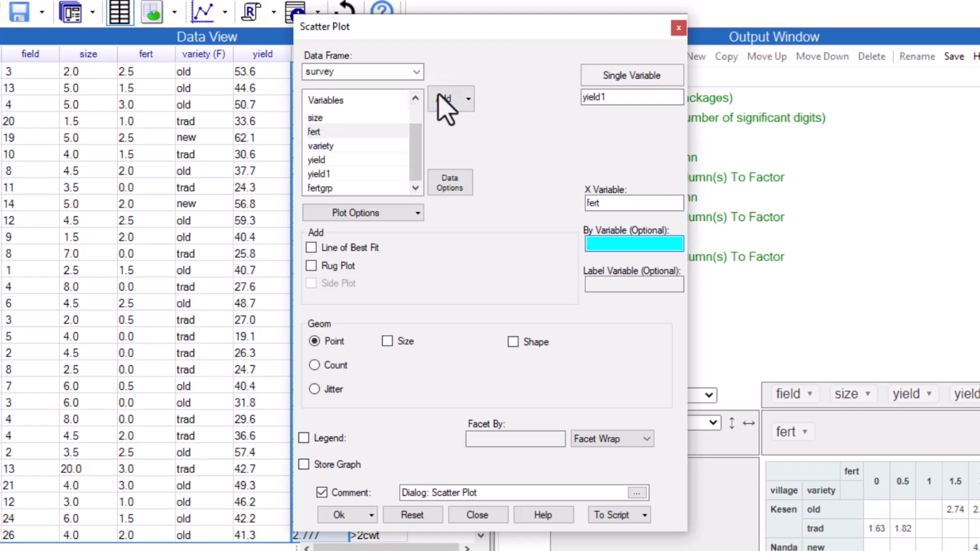
Set variety as the By variable, produce the scatter plot, and view it maximised before closing that view.
click(341, 146)
click(440, 102)
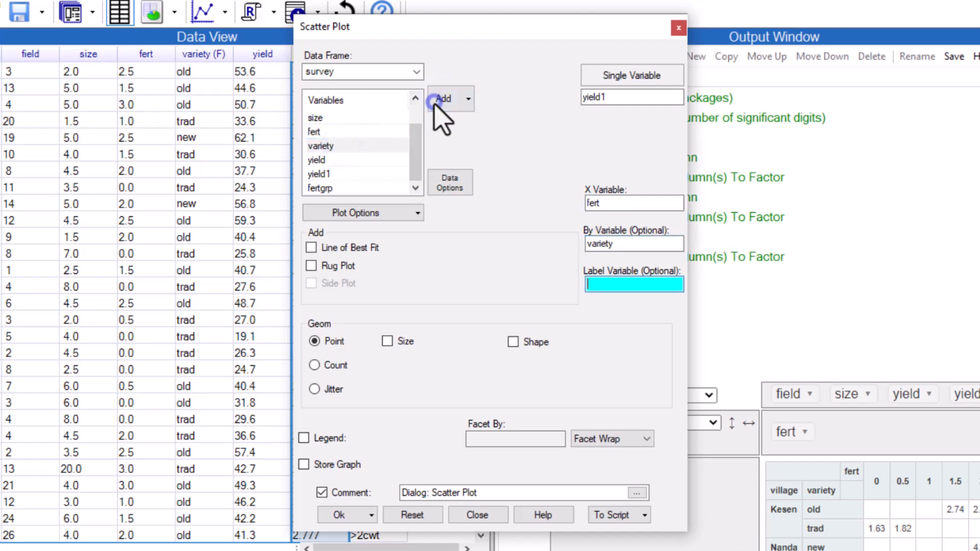
click(334, 515)
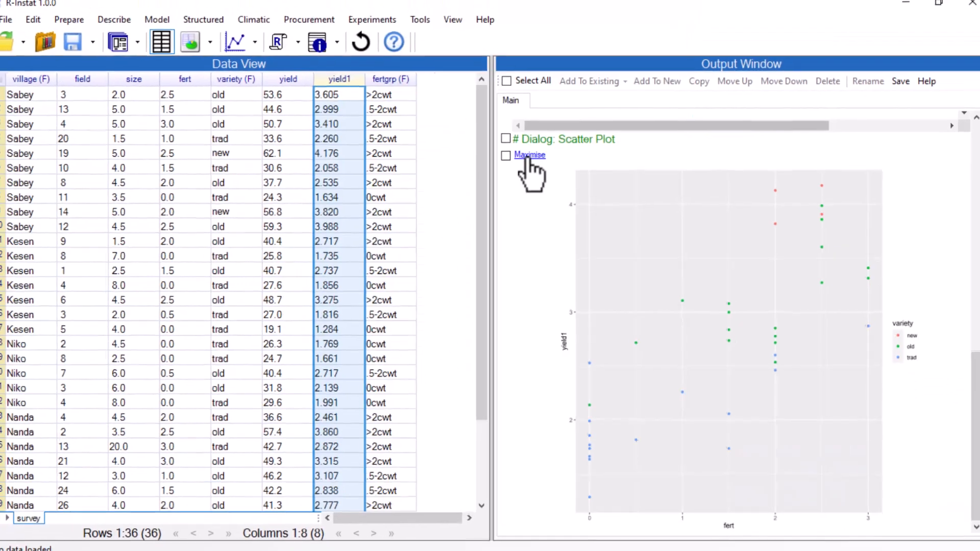
click(589, 102)
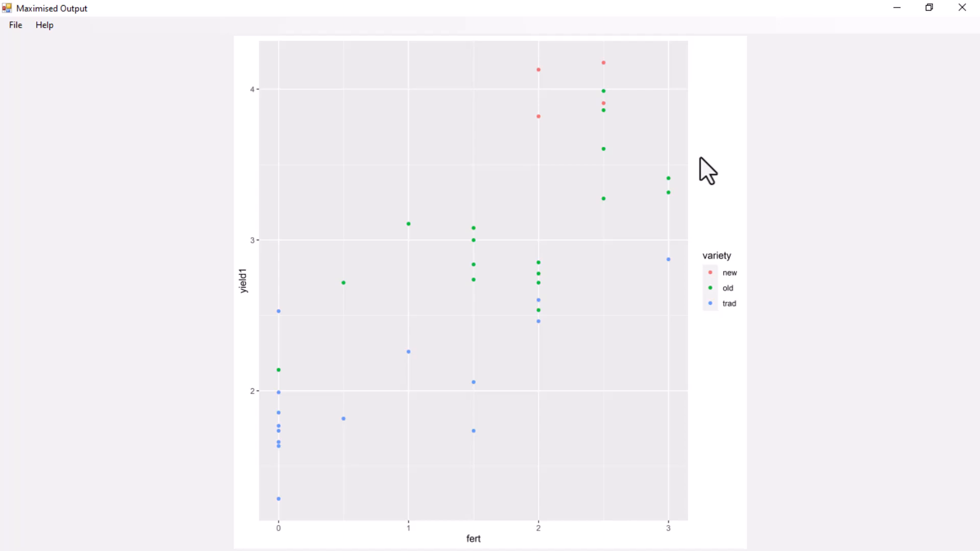
click(961, 7)
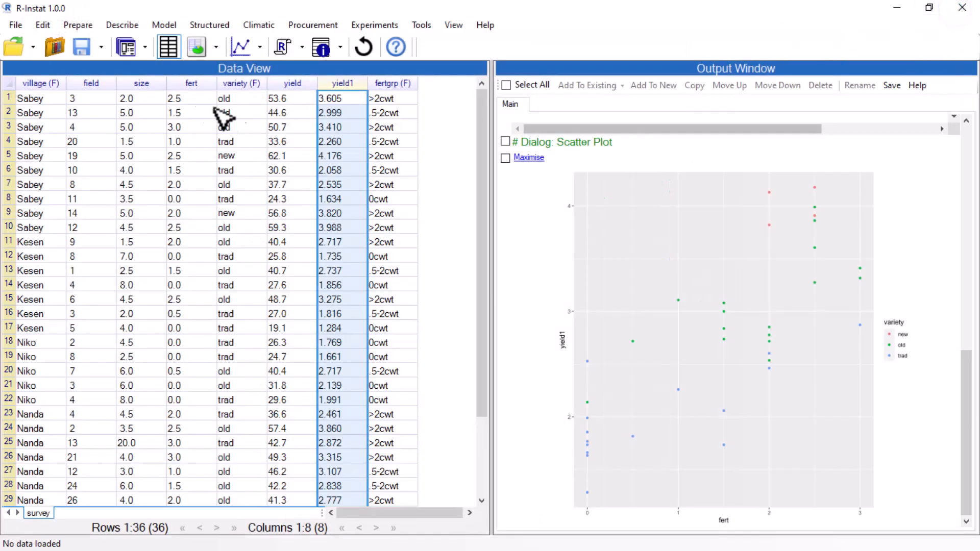
Redraw the scatter plot with point size 3.0 and a line of best fit, view it maximised, and close that view.
click(126, 49)
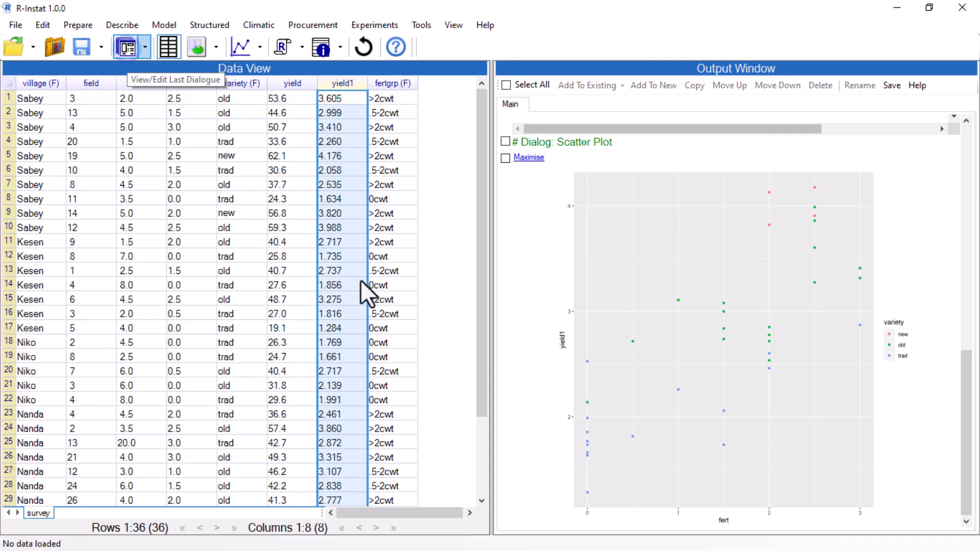
click(399, 332)
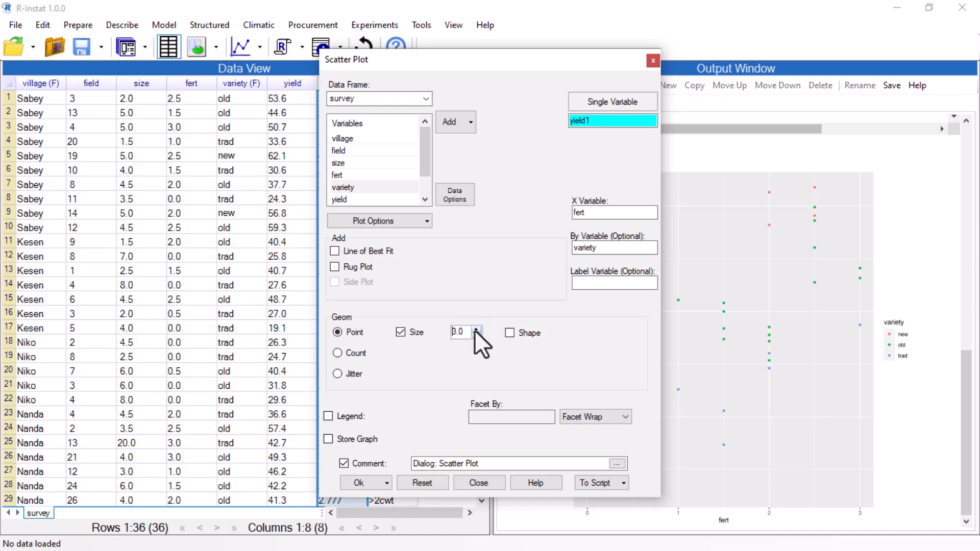
click(334, 251)
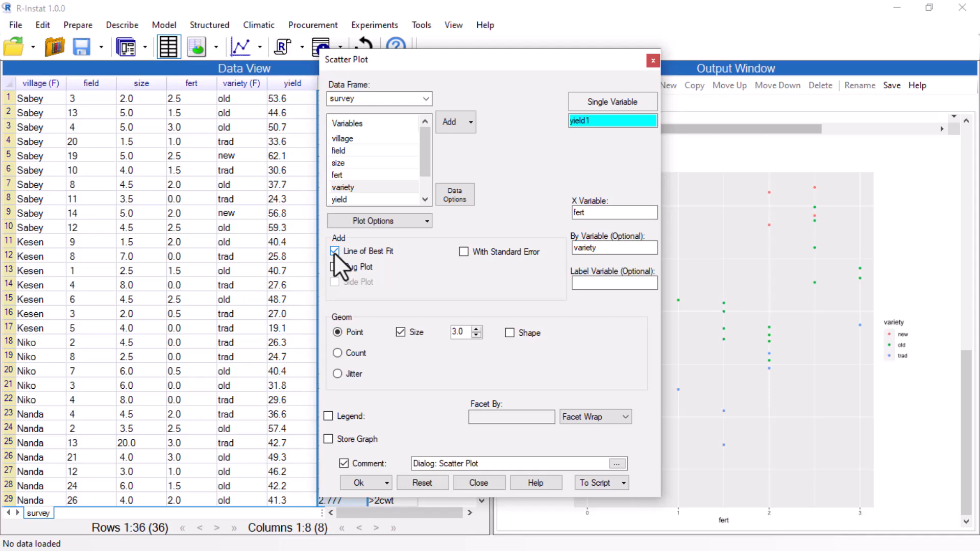
click(355, 483)
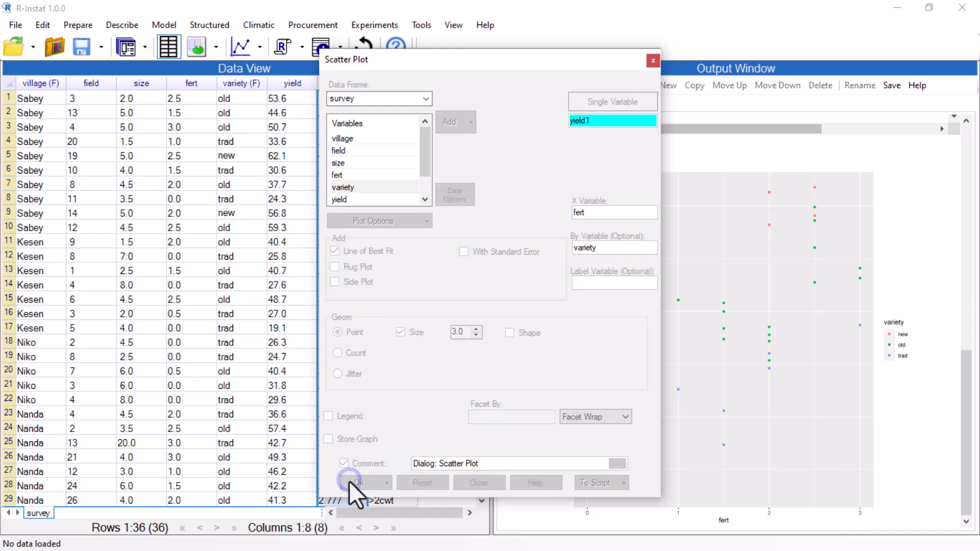
click(528, 254)
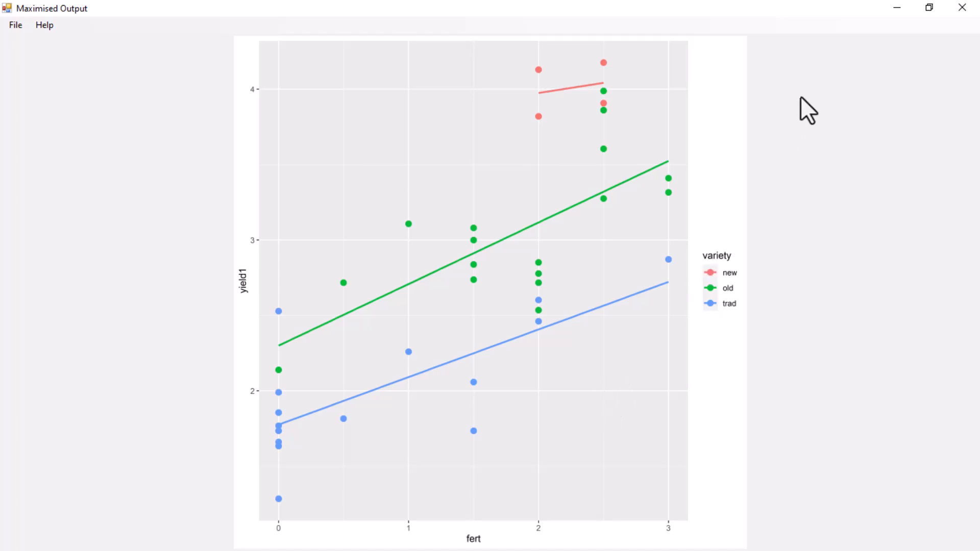
click(962, 7)
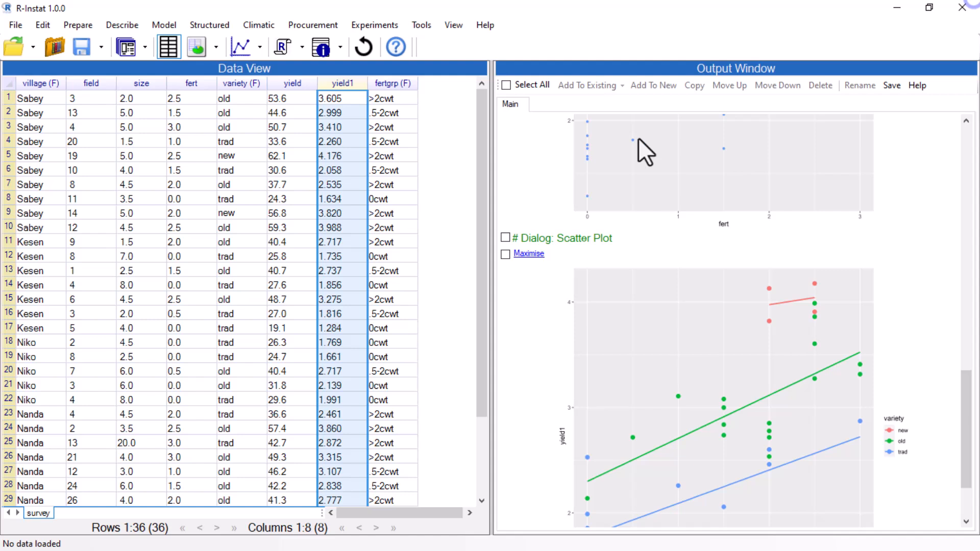
Redraw the scatter plot with a geom_parallel_slopes layer instead of the line of best fit and the legend set to None, and view it maximised.
click(128, 49)
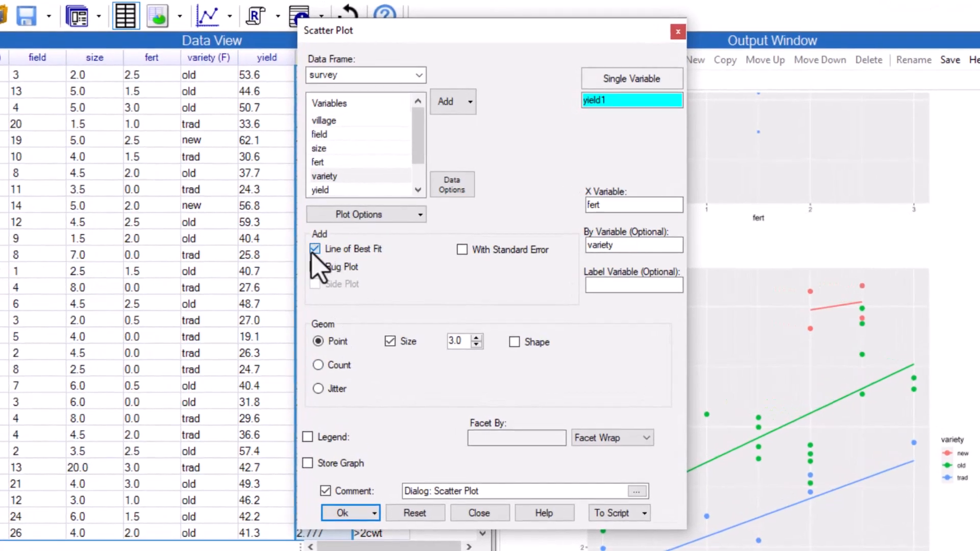
click(312, 252)
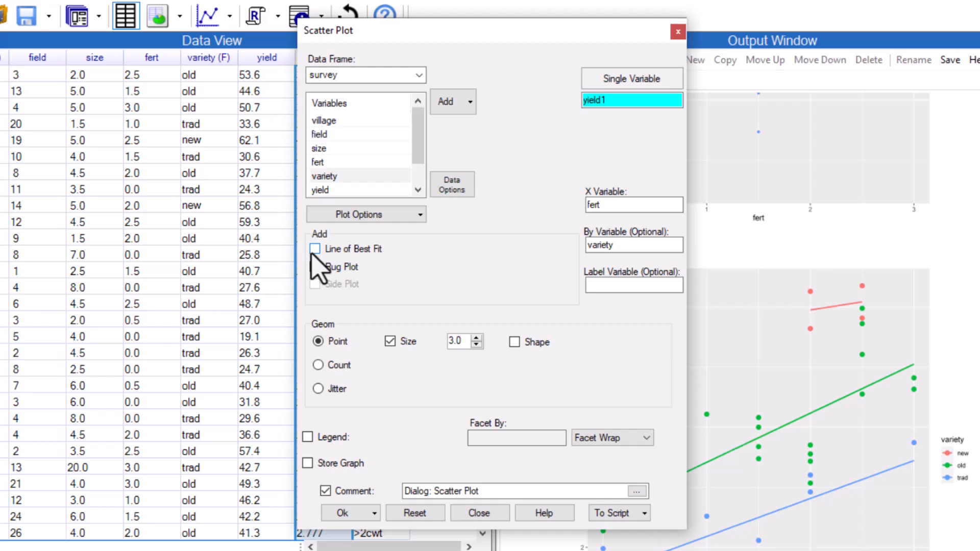
click(384, 219)
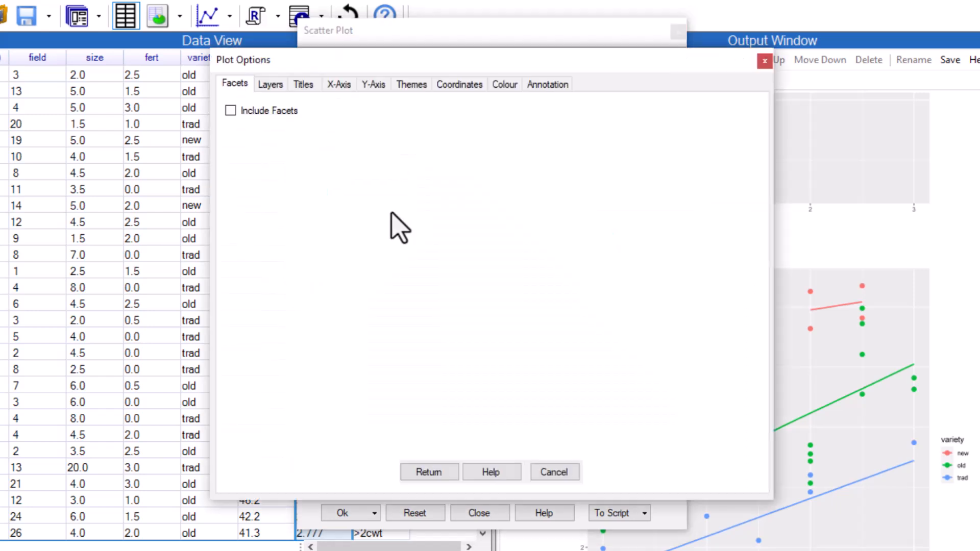
click(272, 85)
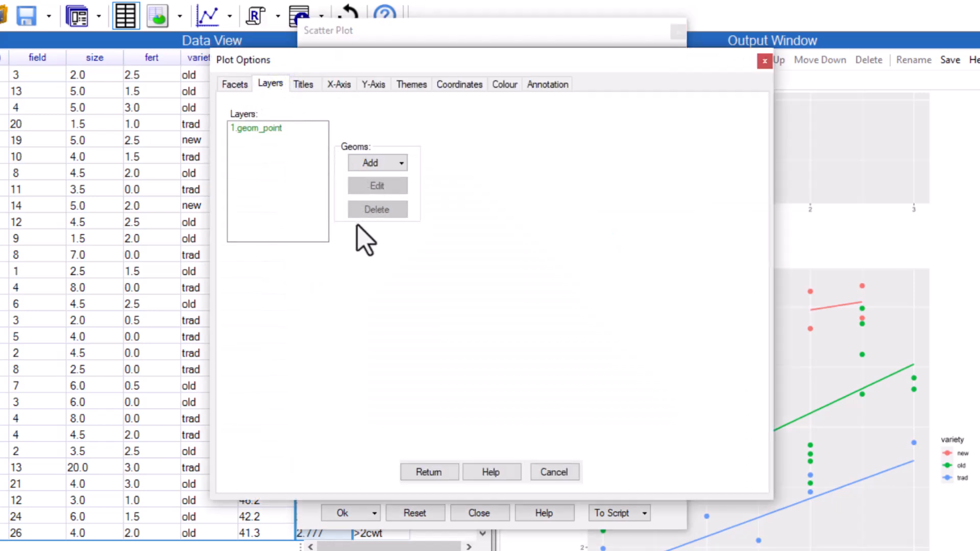
click(401, 163)
scroll(427, 258, down, 3)
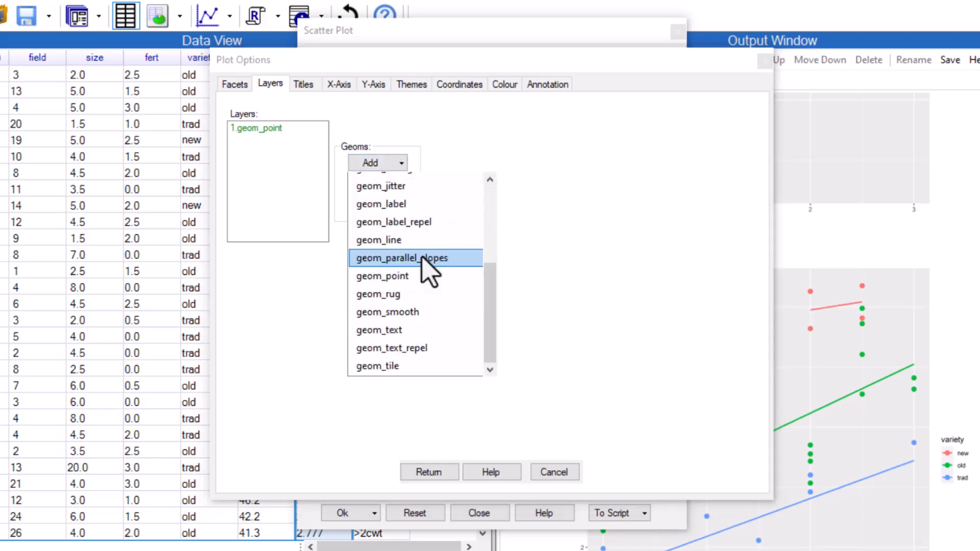
click(423, 257)
click(428, 472)
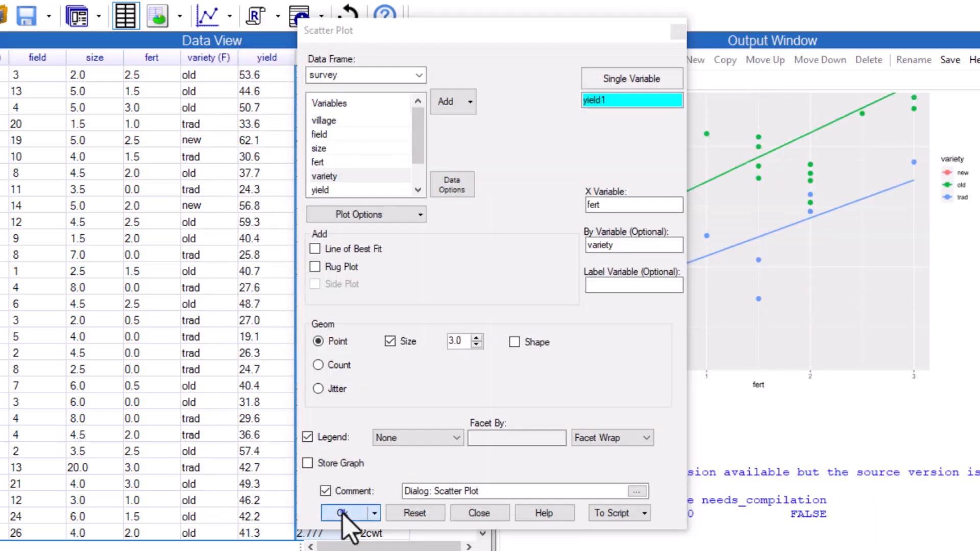
click(343, 513)
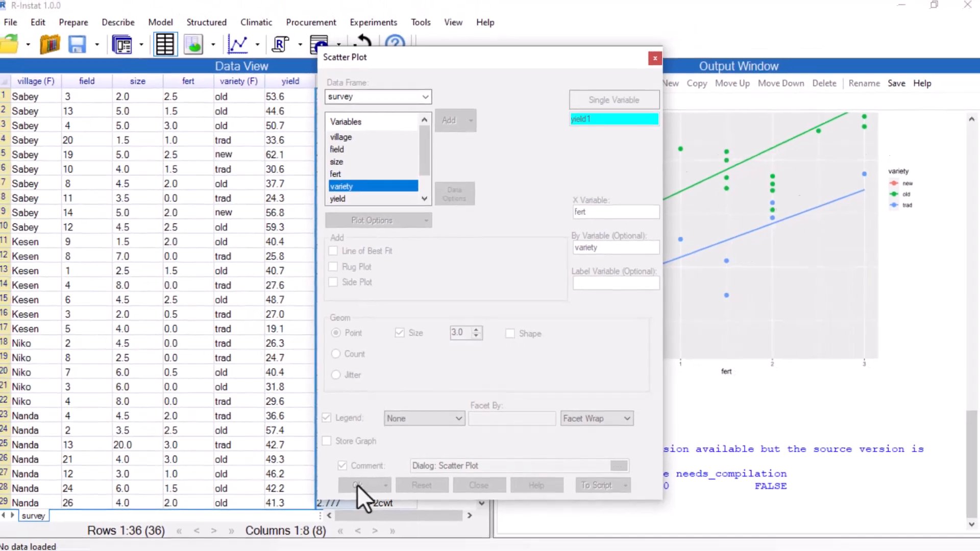
click(532, 159)
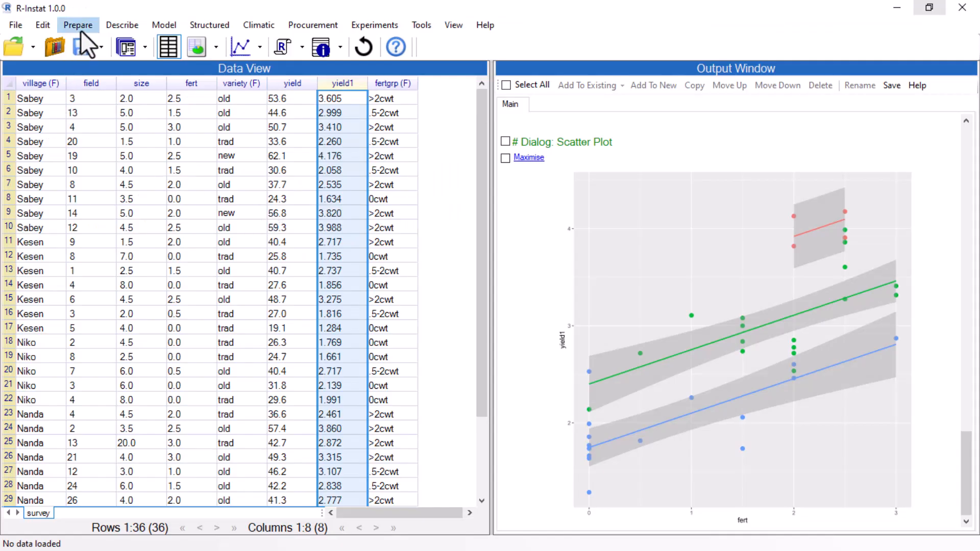
Start a Column Summaries reshape of the survey data with yield1 as the variable to summarise.
click(81, 29)
mouse_move(138, 182)
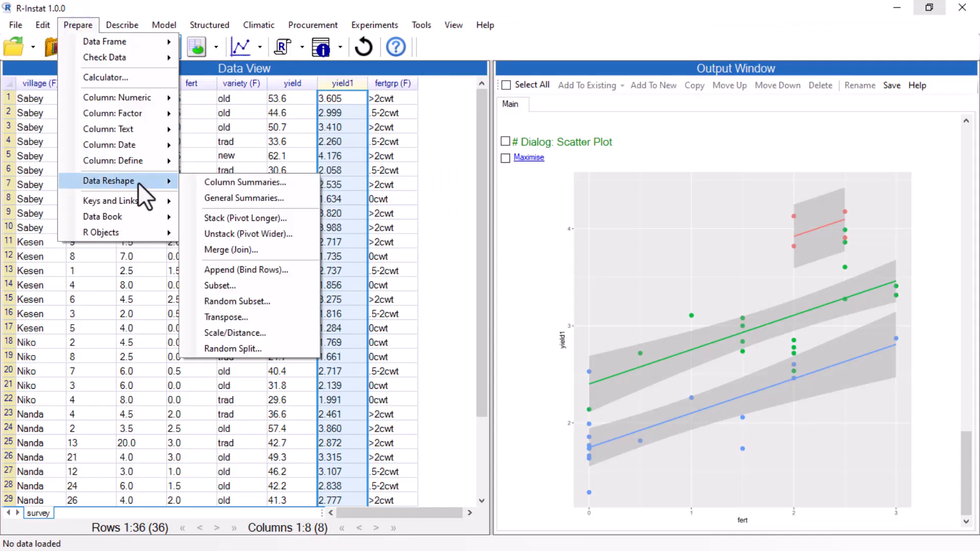
click(190, 182)
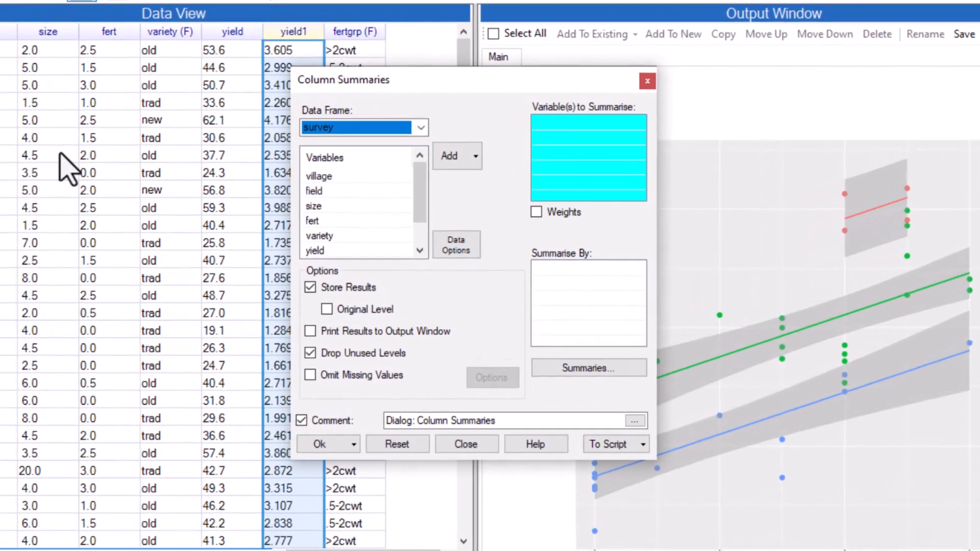
scroll(358, 214, down, 1)
click(317, 235)
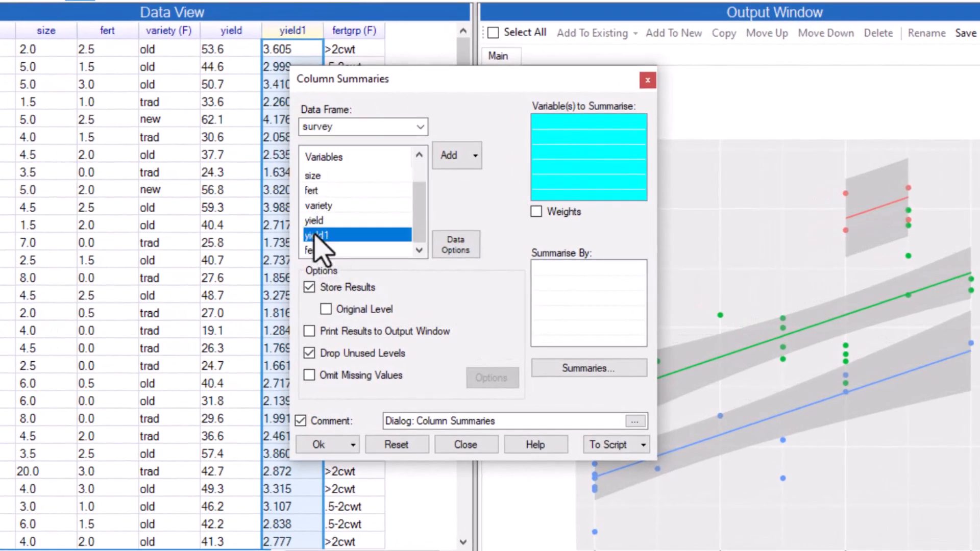
click(448, 156)
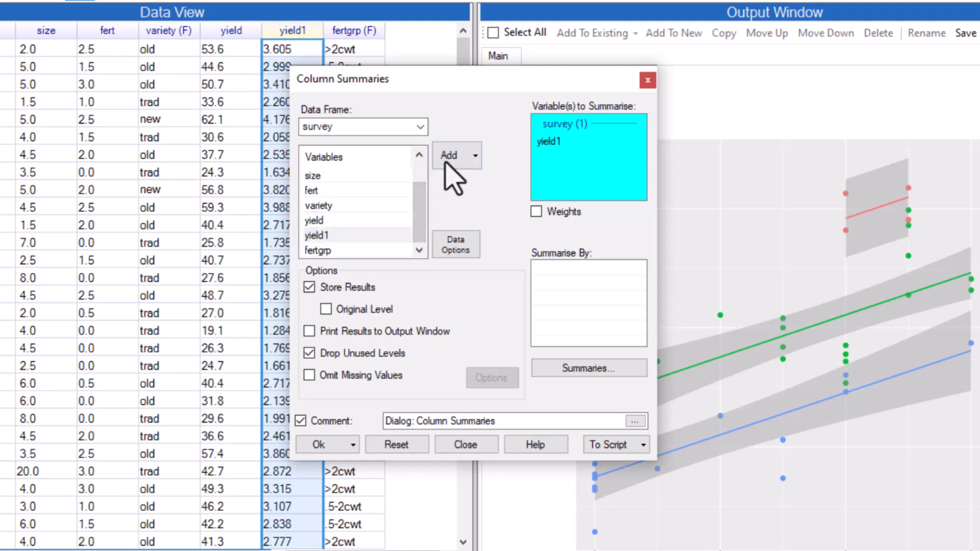
Summarise yield1 by the factors fert and variety.
click(555, 299)
click(335, 191)
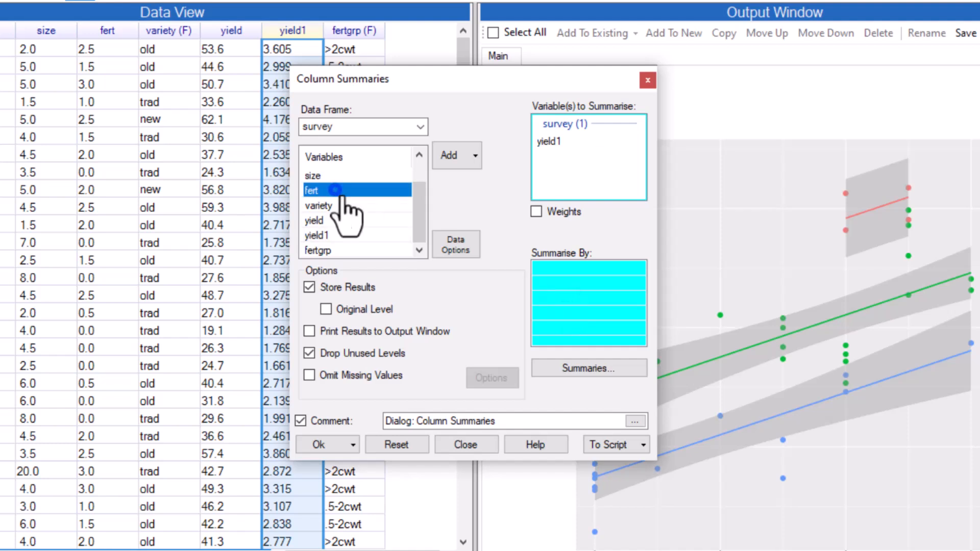
click(448, 156)
click(348, 206)
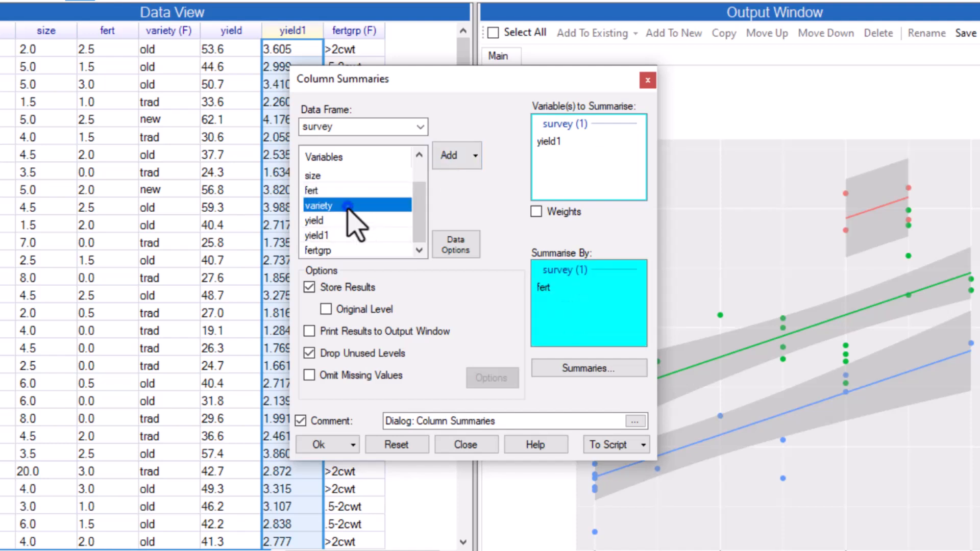
click(443, 163)
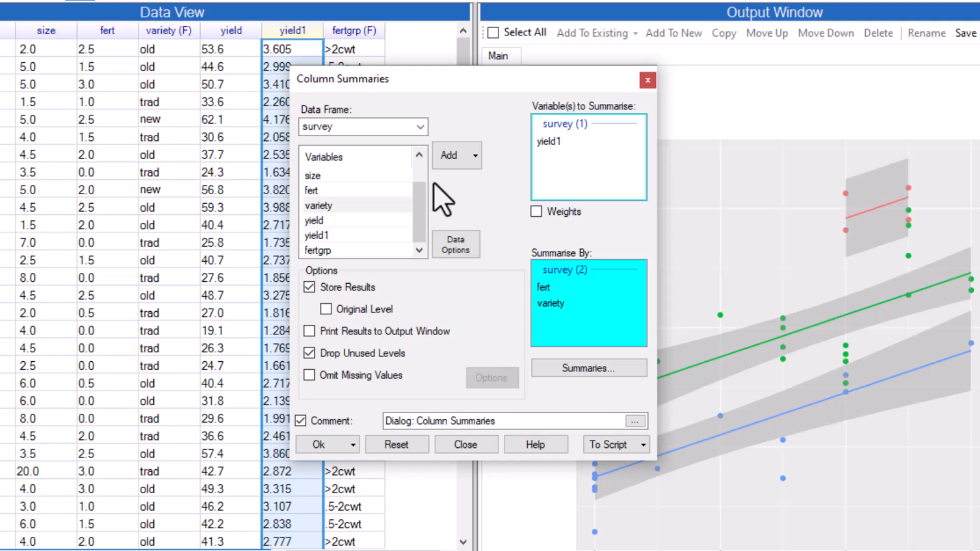
Replace the Sum summary with Mean, store the results at the original level, run the summaries, and bring the new columns into view.
click(553, 380)
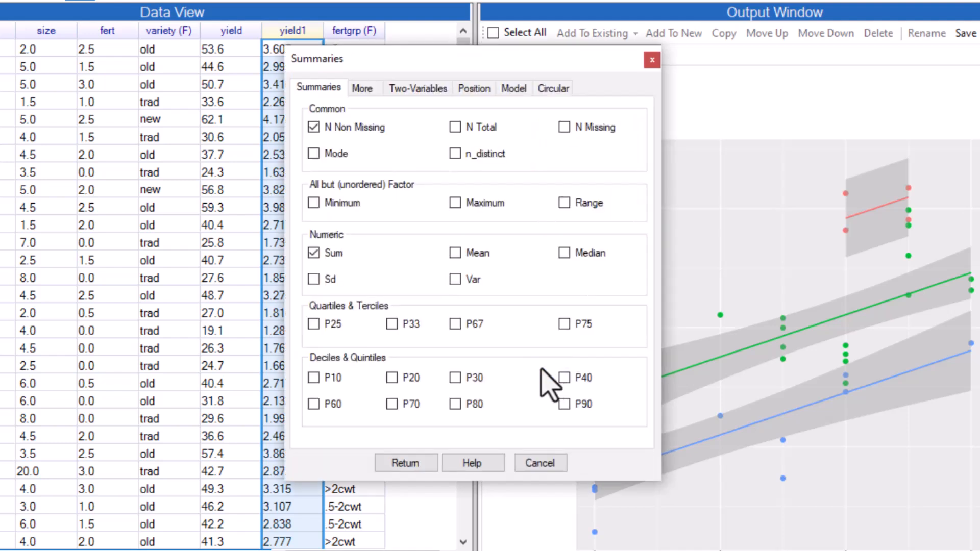
click(314, 253)
click(454, 253)
click(404, 463)
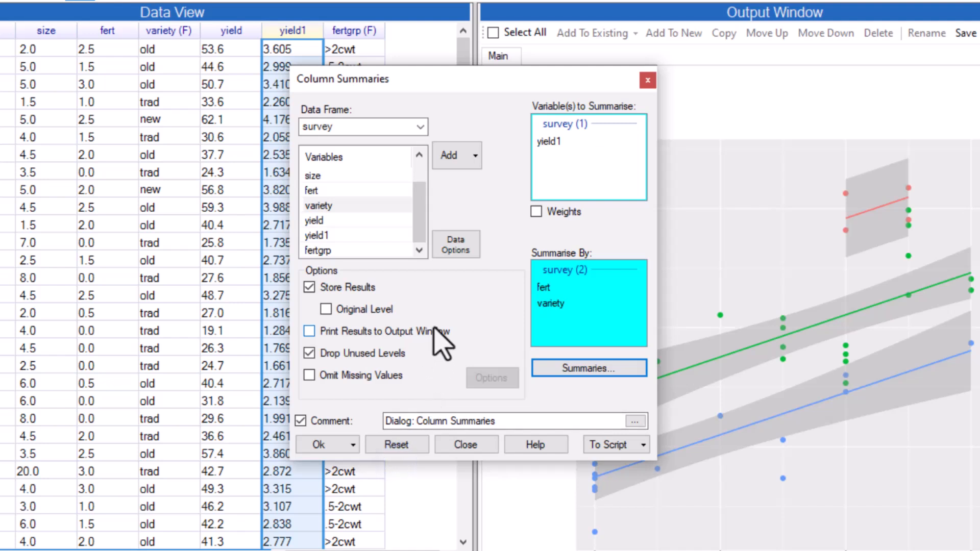
click(326, 309)
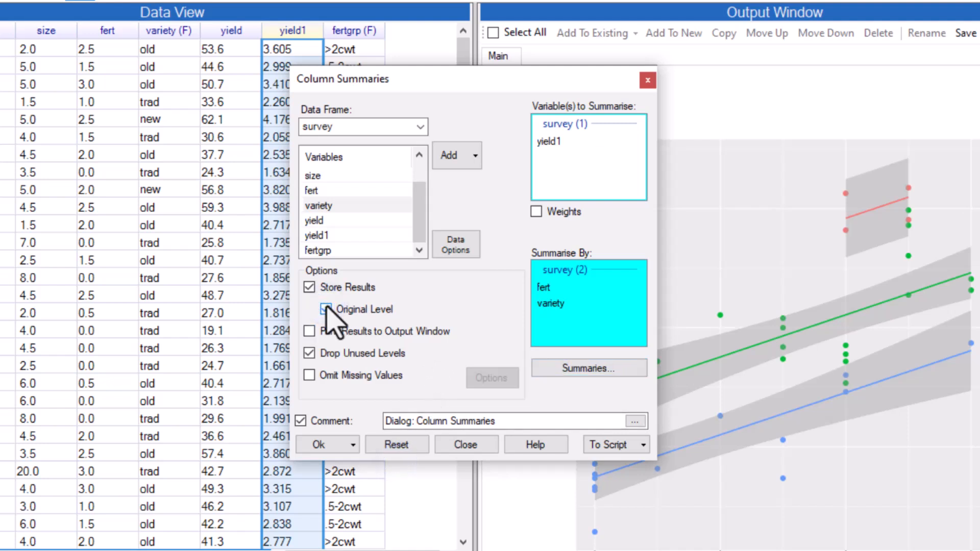
click(318, 445)
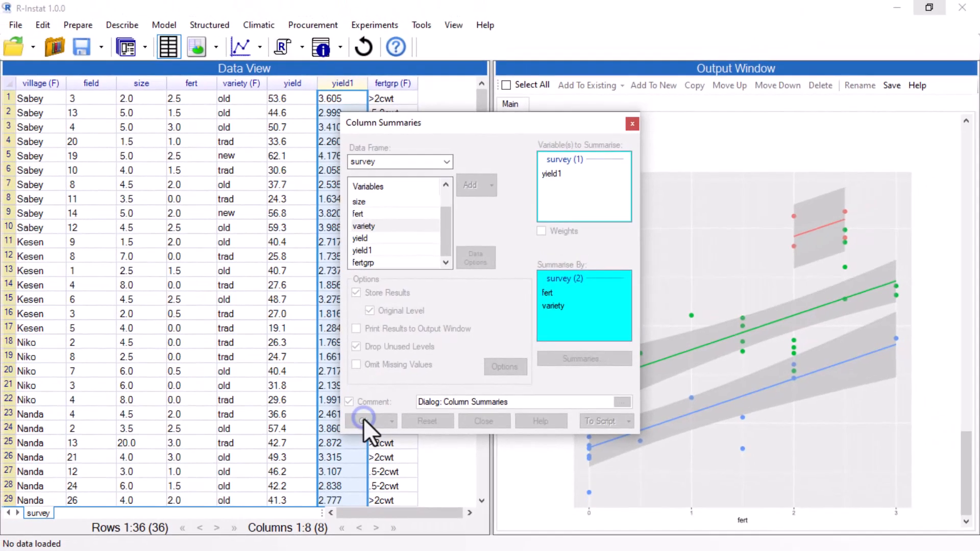
drag(393, 512, 427, 510)
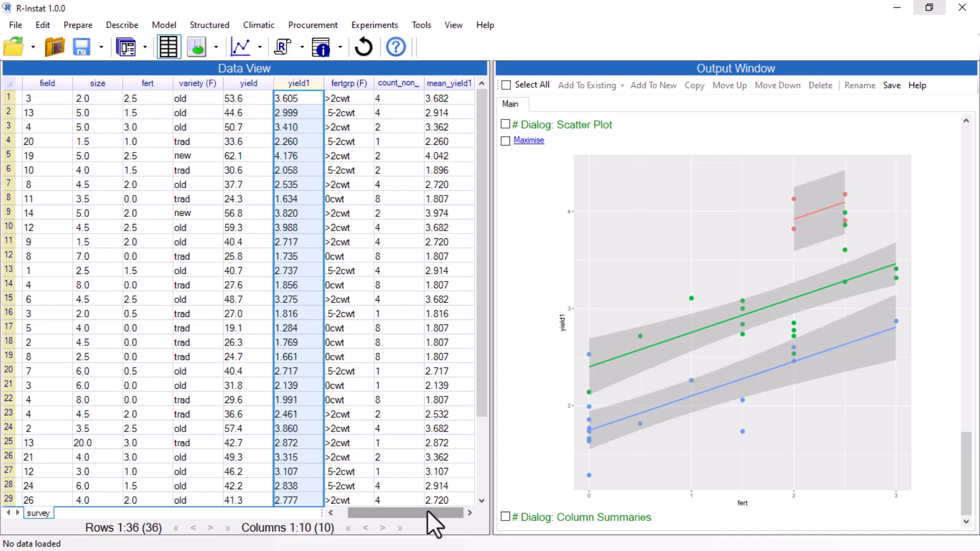
Start a general graph of the survey data with mean_yield1 as the Y variable and fert as the X variable.
click(123, 25)
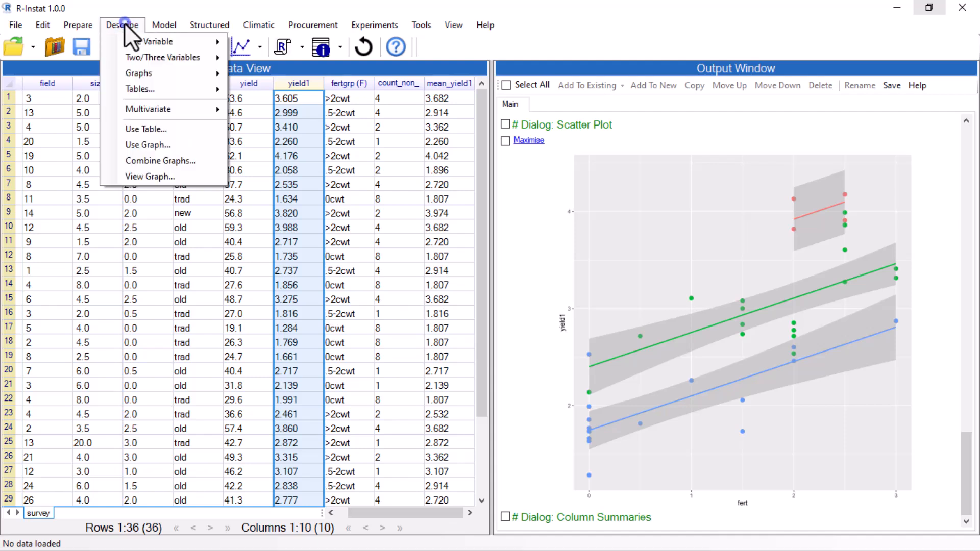
mouse_move(168, 79)
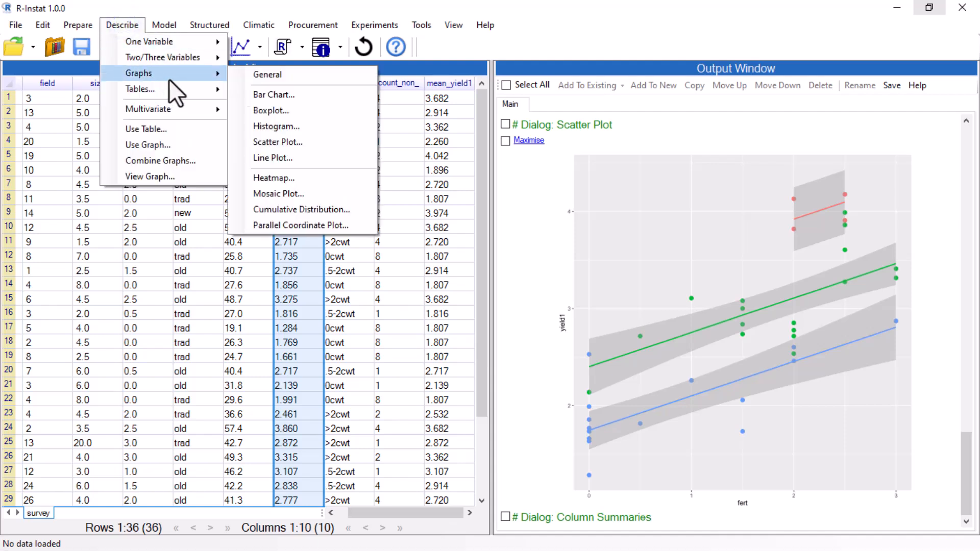
click(256, 80)
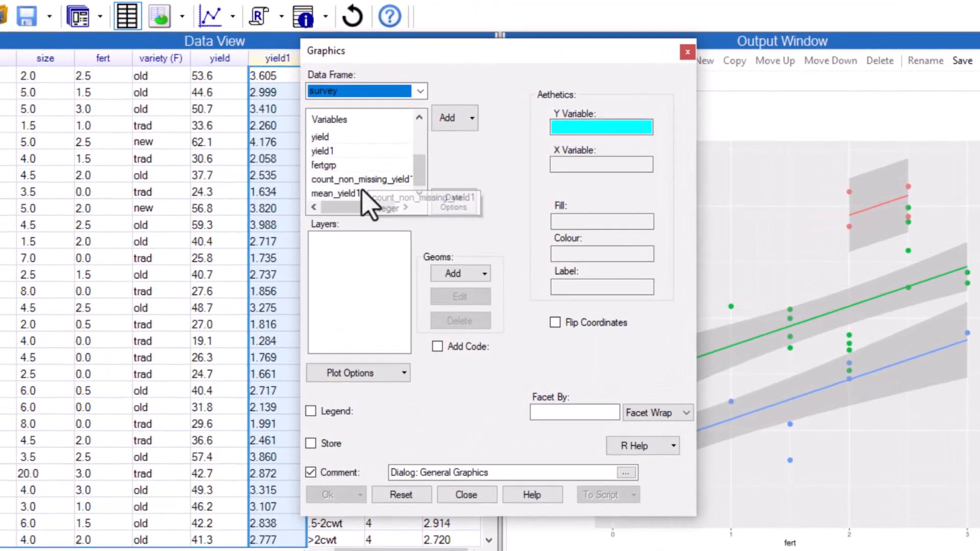
click(347, 193)
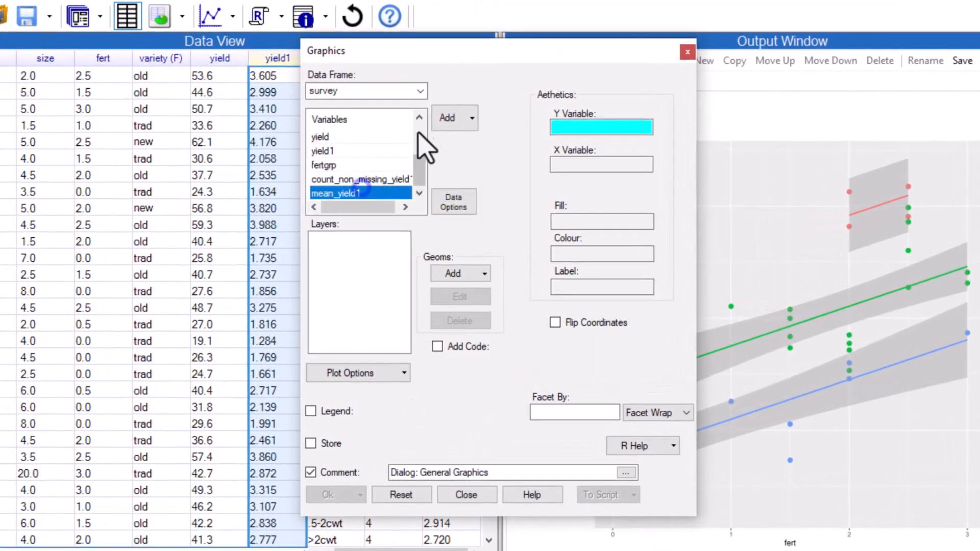
click(446, 119)
scroll(393, 153, up, 3)
click(333, 178)
click(444, 119)
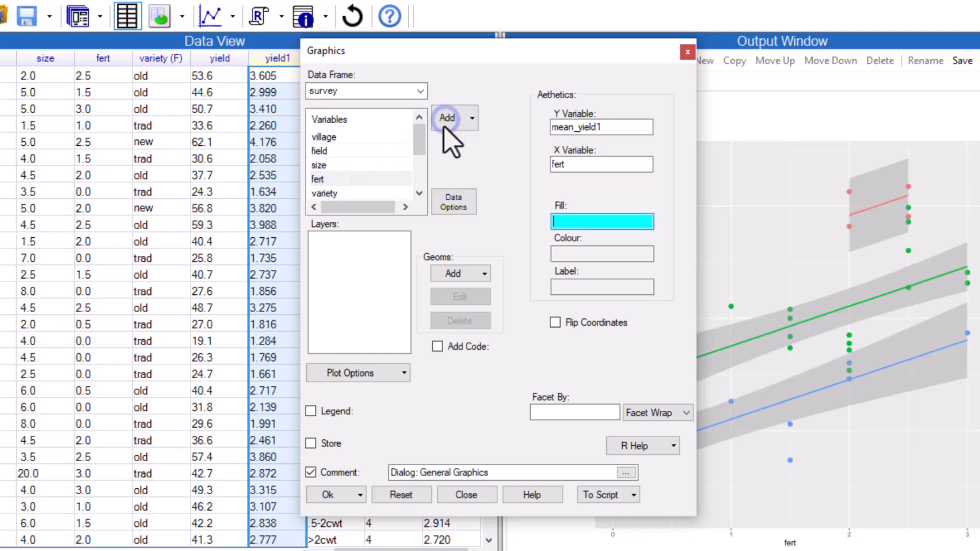
Set variety as the Colour variable of the general graph.
click(556, 254)
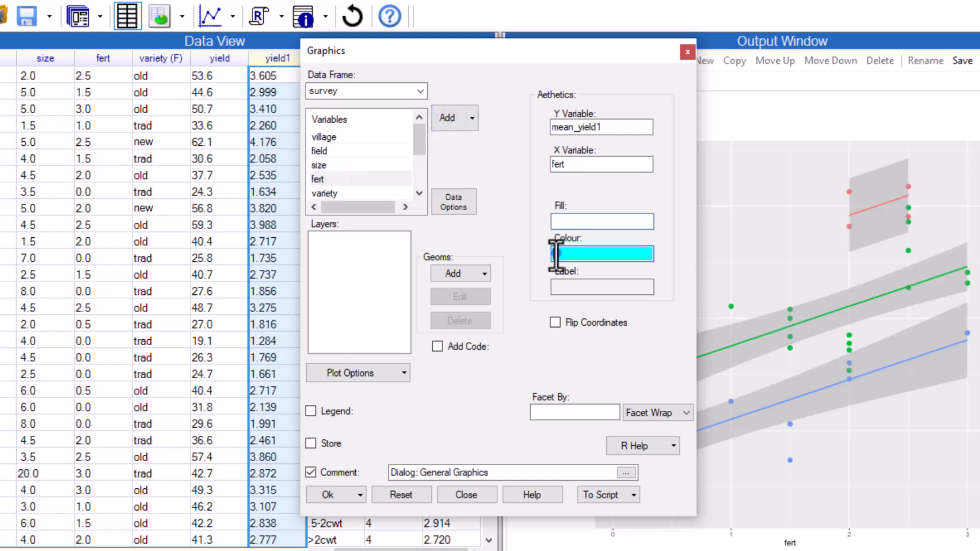
click(347, 193)
click(438, 127)
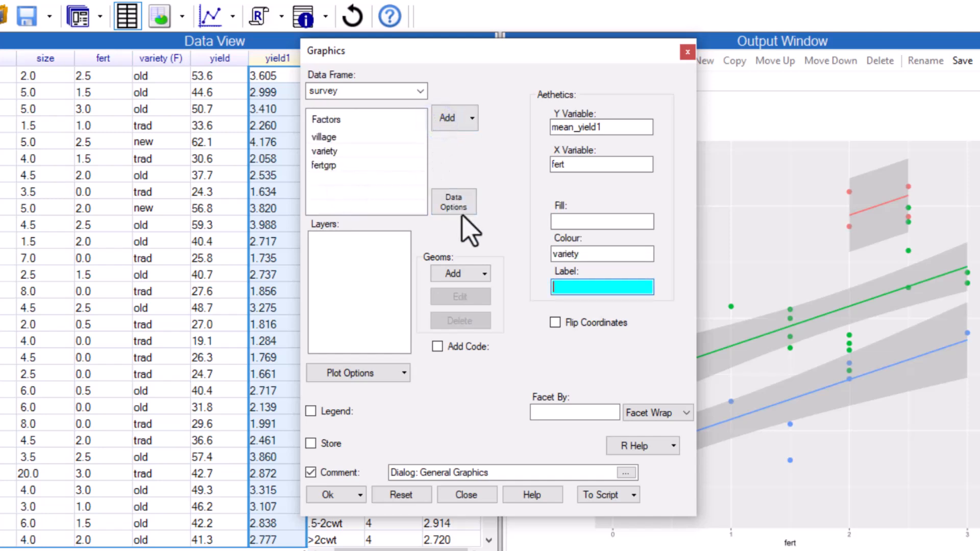
Add geom_line and geom_count layers to the graph, then draw it and view it enlarged.
click(486, 273)
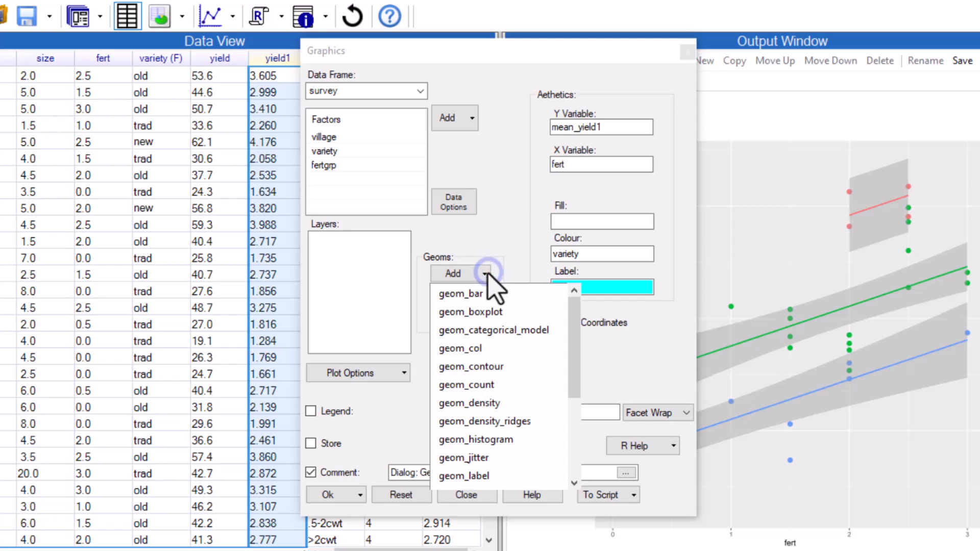
scroll(493, 317, down, 3)
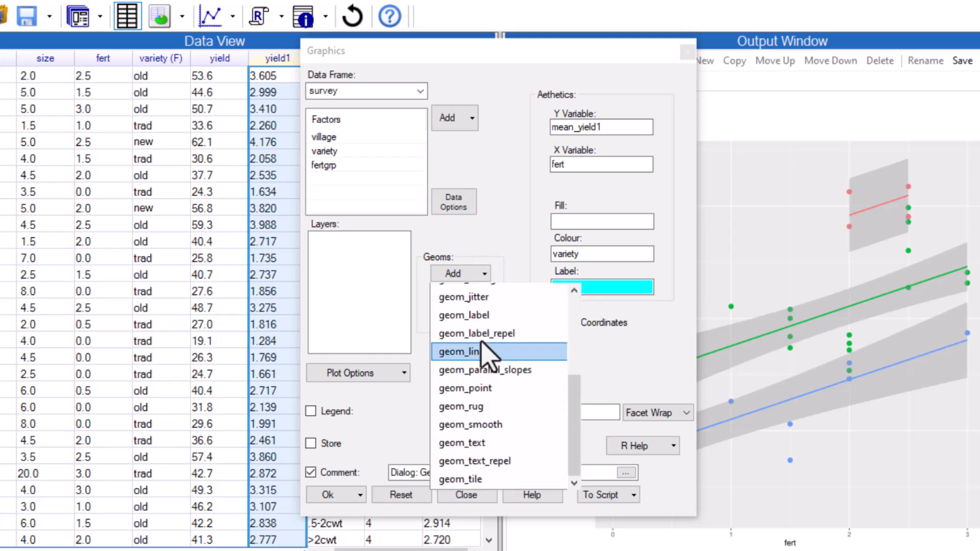
click(477, 350)
click(484, 275)
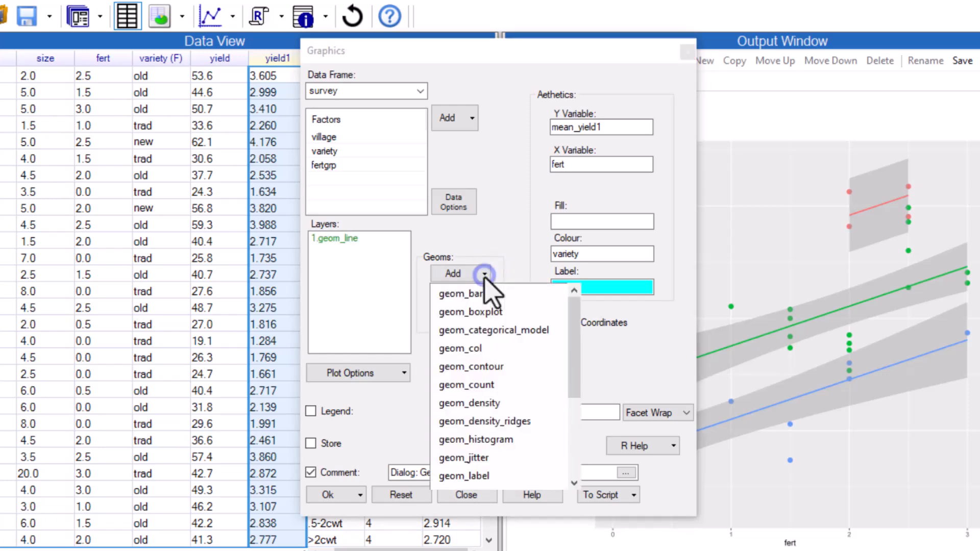
click(486, 388)
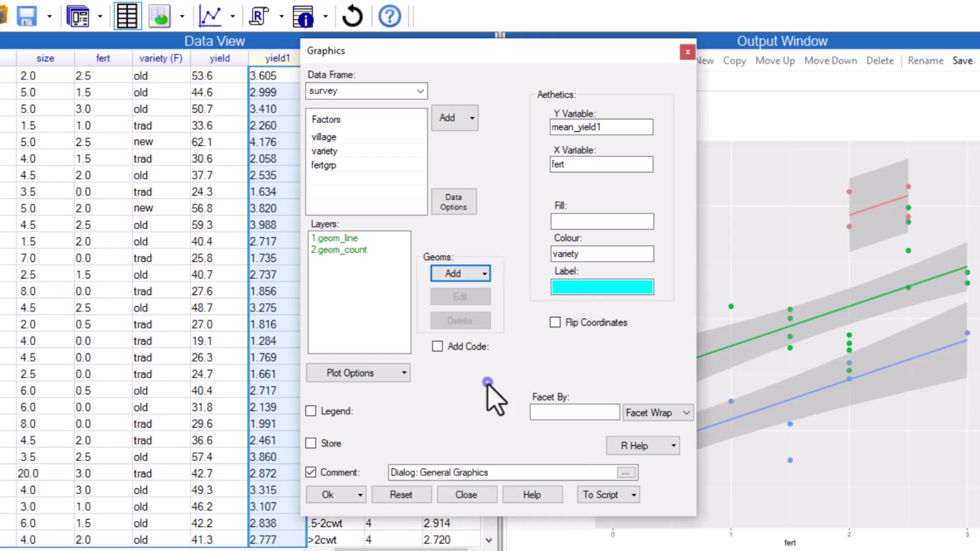
click(329, 495)
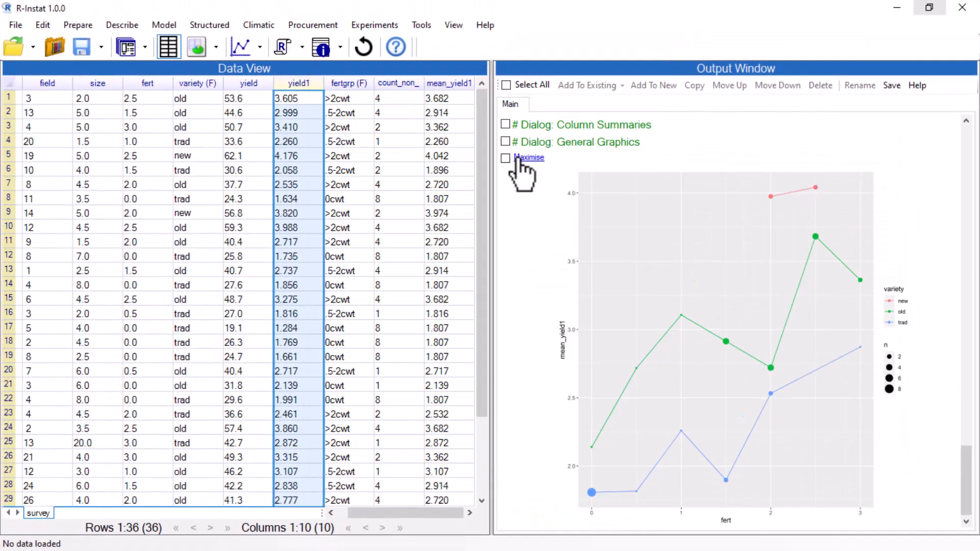
click(519, 156)
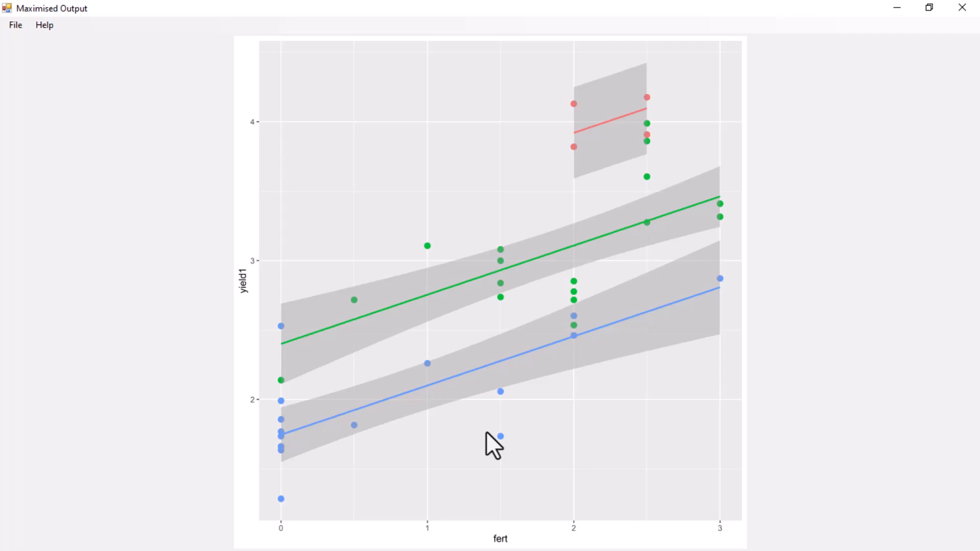
key(alt+F4)
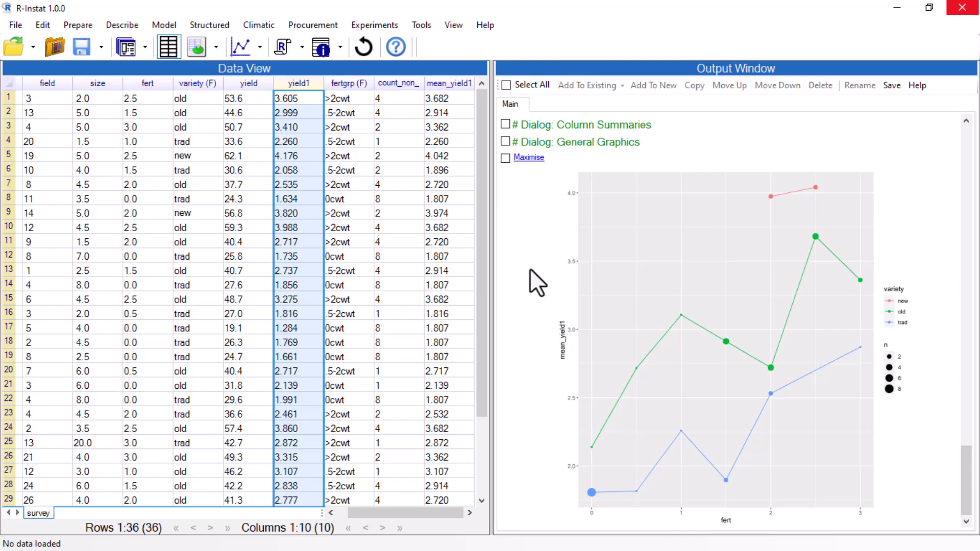
Start a boxplot of the survey data with yield1 as the single variable.
click(129, 25)
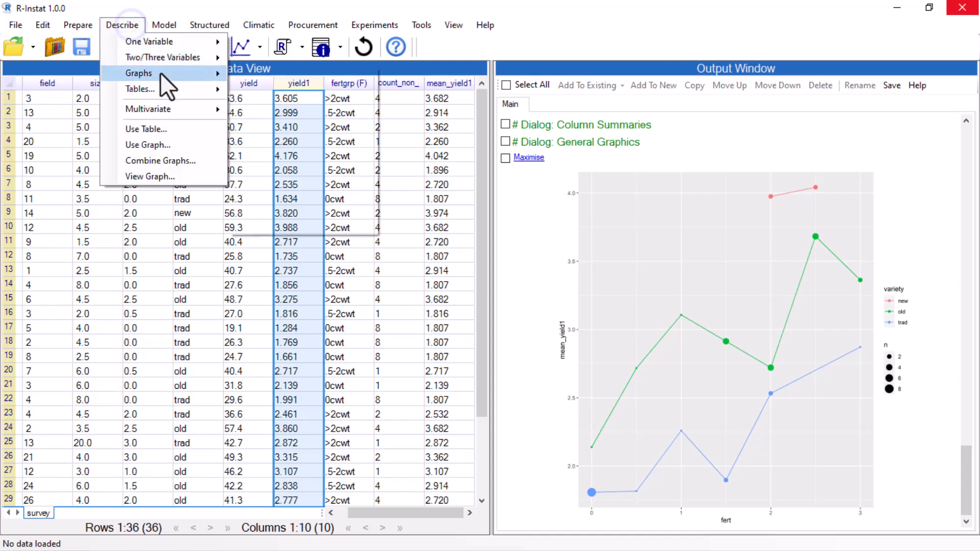
mouse_move(220, 78)
click(258, 112)
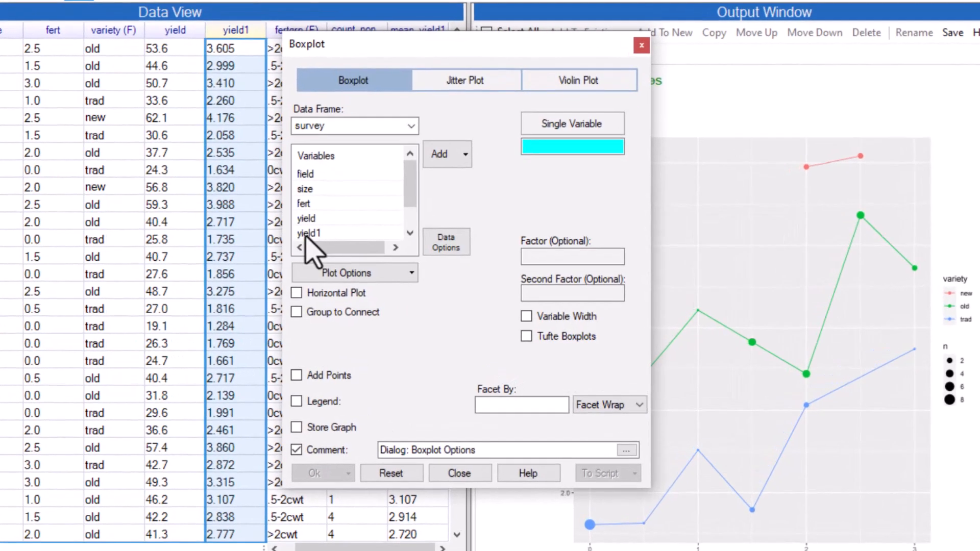
click(358, 252)
click(437, 154)
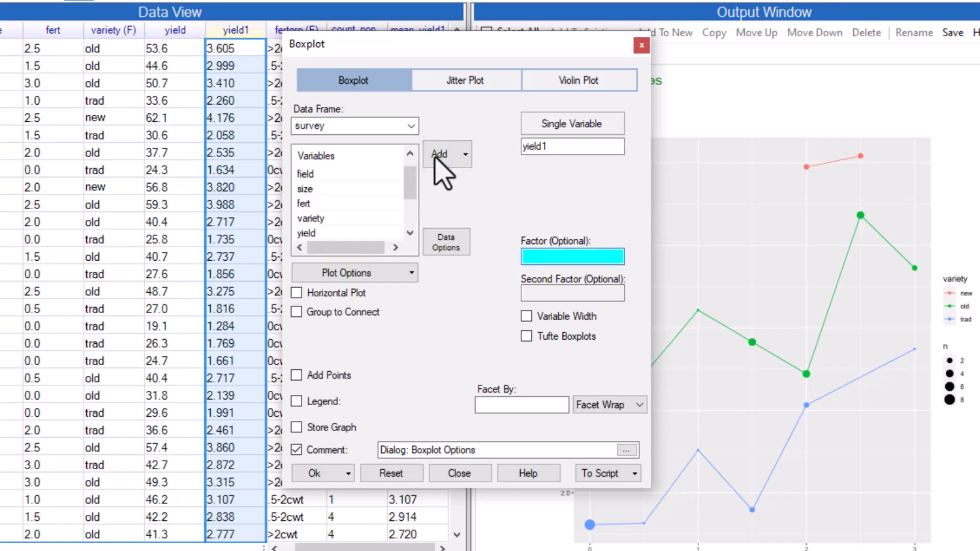
Facet the boxplot by variety and include Margins in the facets.
click(514, 405)
click(311, 189)
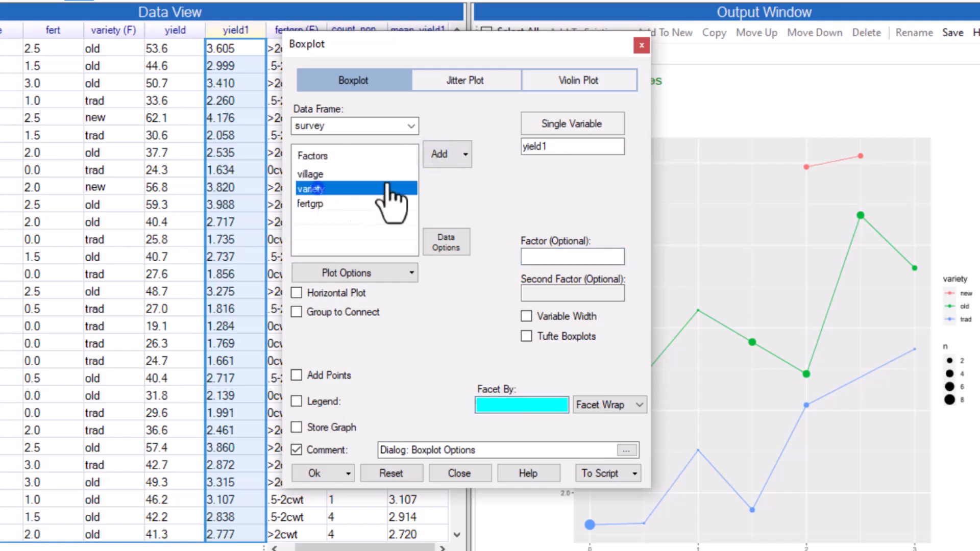
click(439, 154)
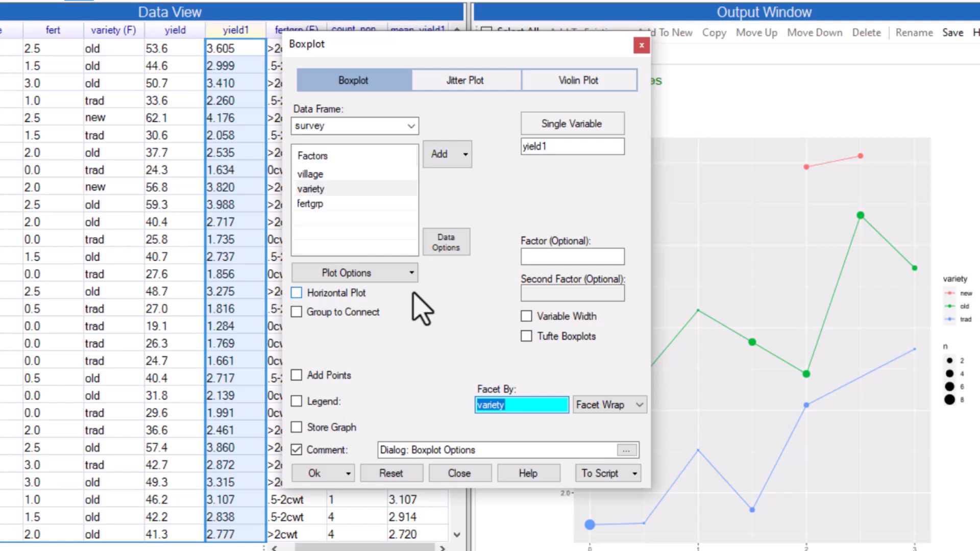
click(366, 273)
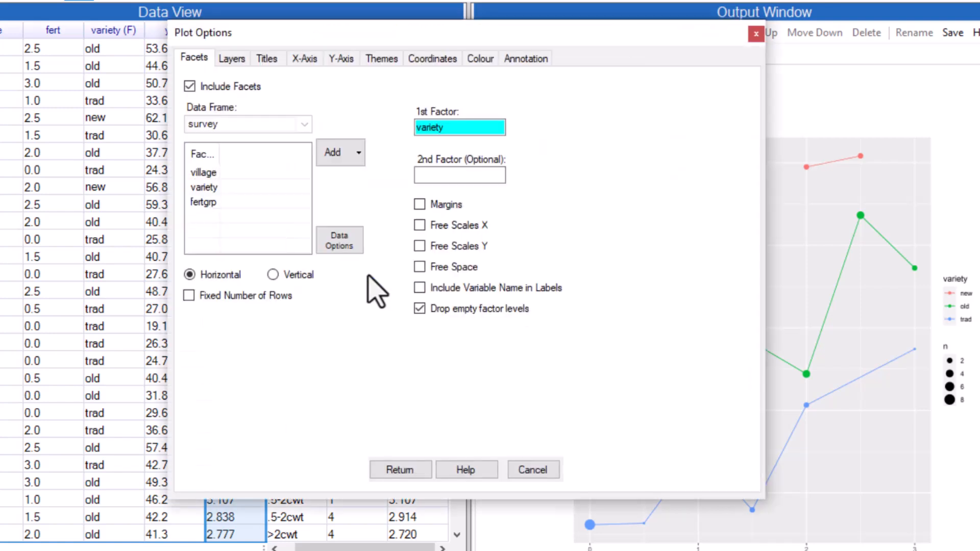
click(419, 204)
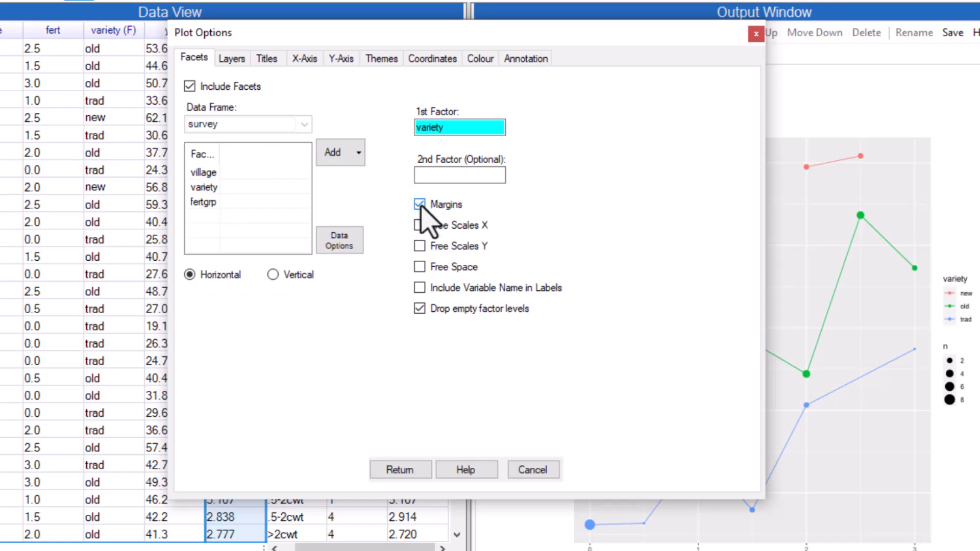
click(401, 468)
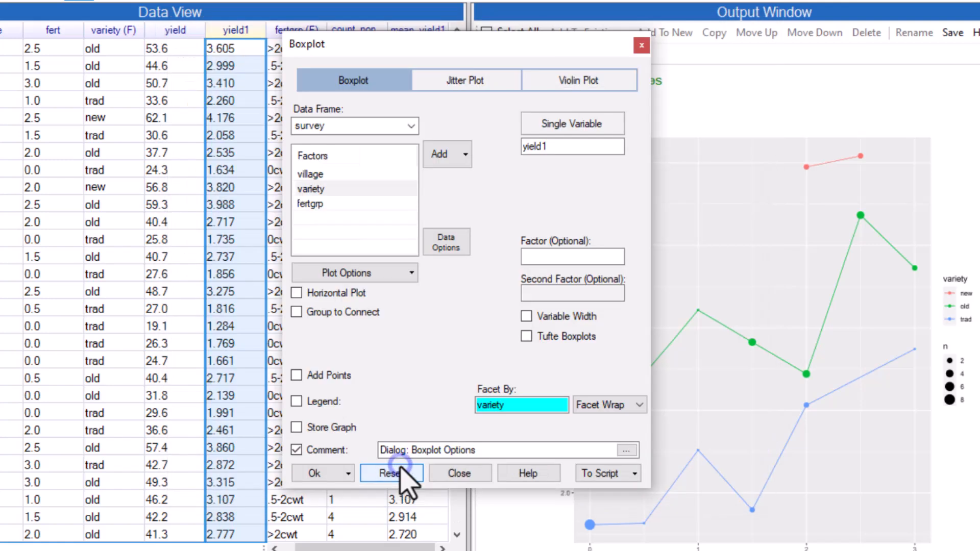
Draw the boxplots with points added at a jitter of 0.05 and the legend set to None, and view them enlarged.
click(297, 376)
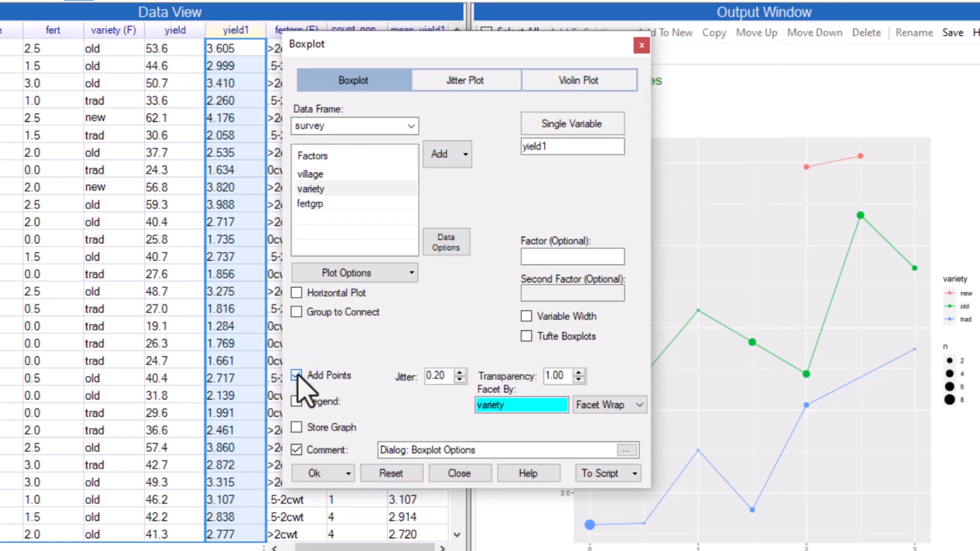
click(460, 379)
click(460, 380)
click(460, 380)
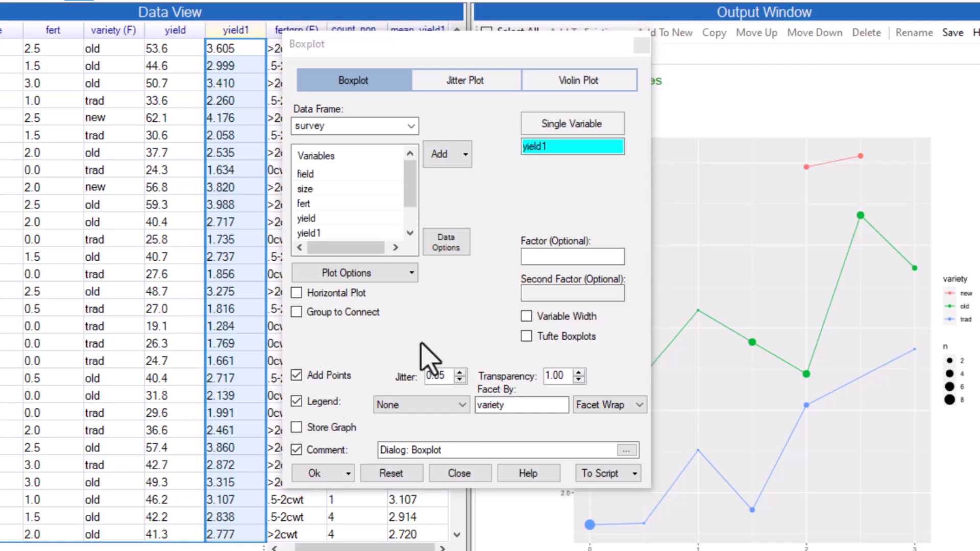
click(314, 473)
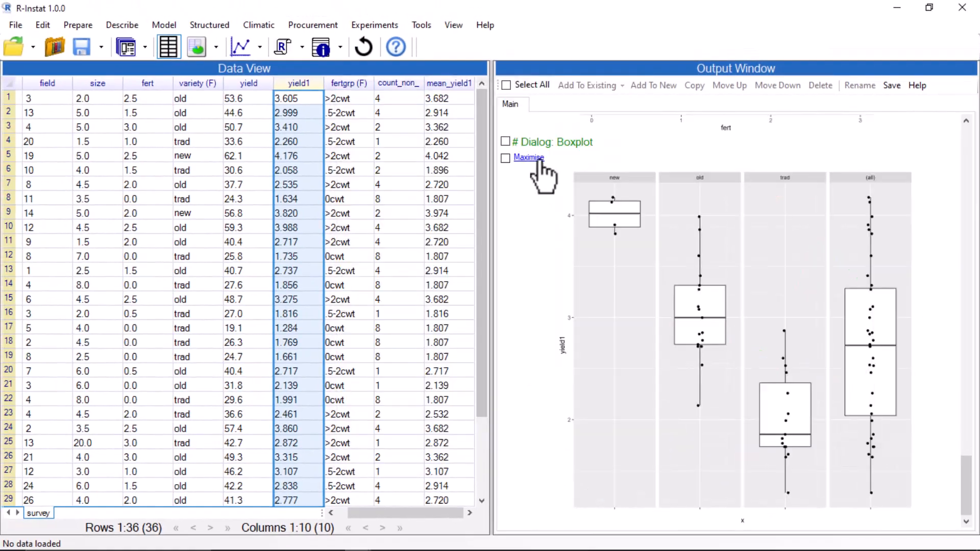
click(538, 162)
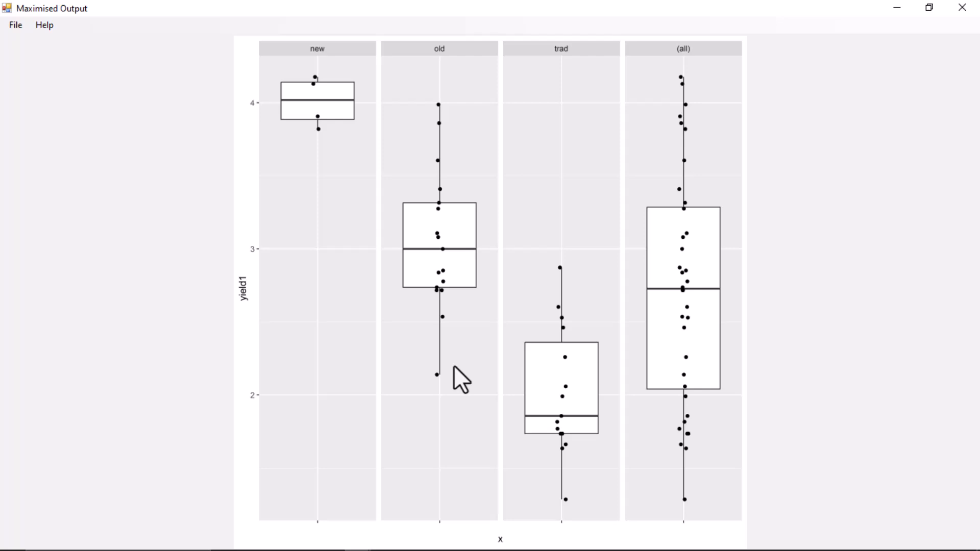
click(962, 7)
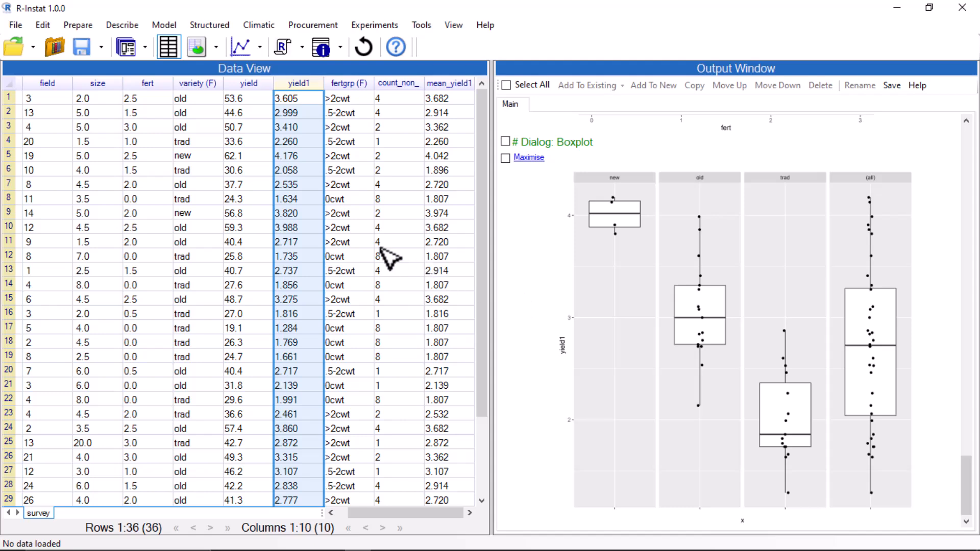
Start a Two Variables description of the survey data with yield1 as the first variable.
click(126, 29)
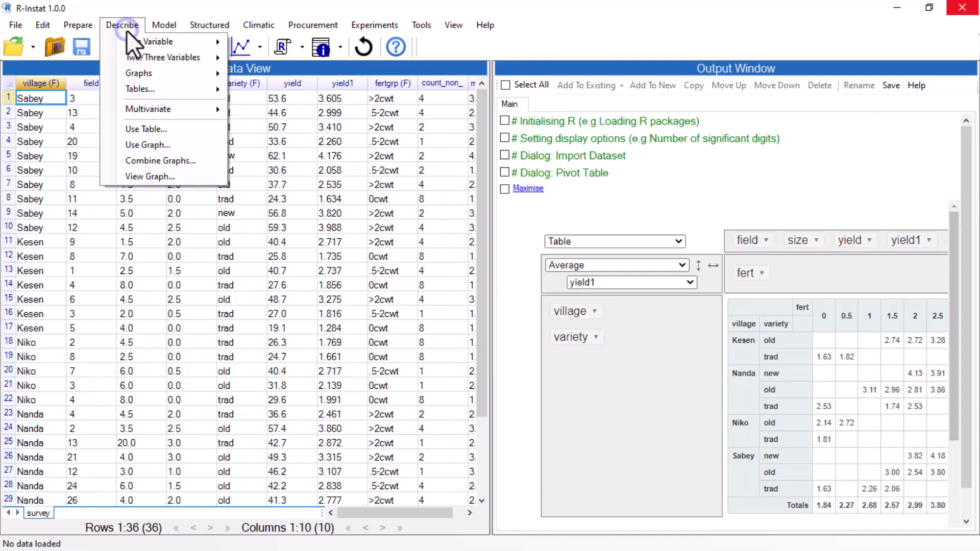
mouse_move(136, 58)
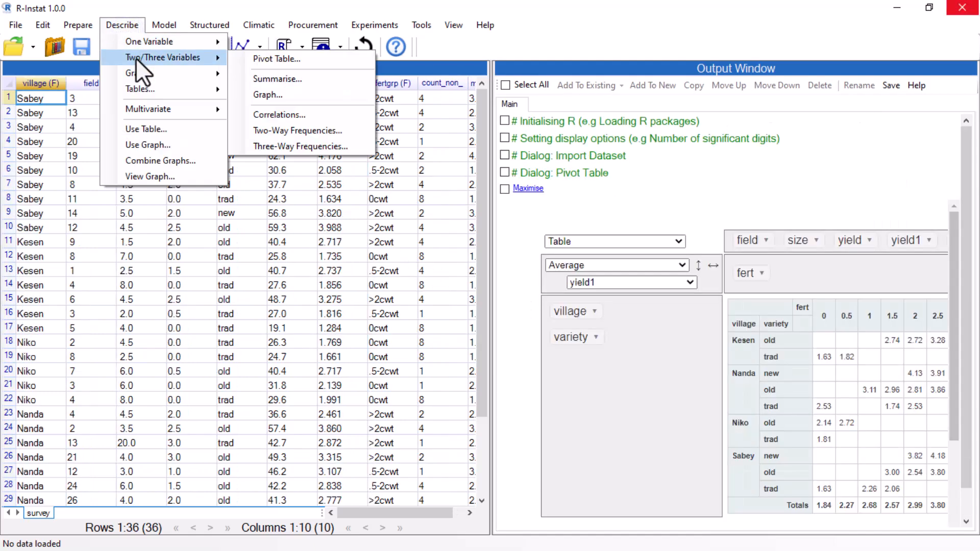
click(242, 79)
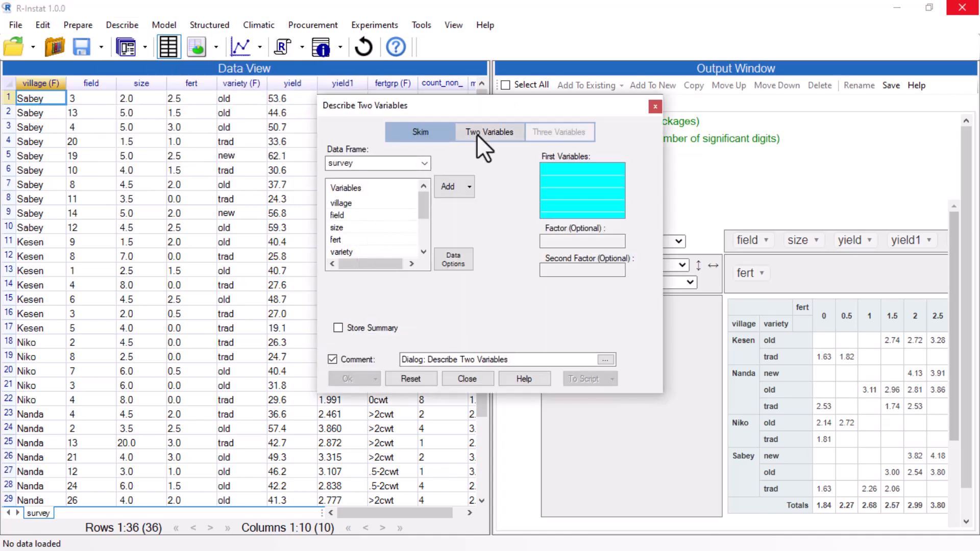
click(477, 134)
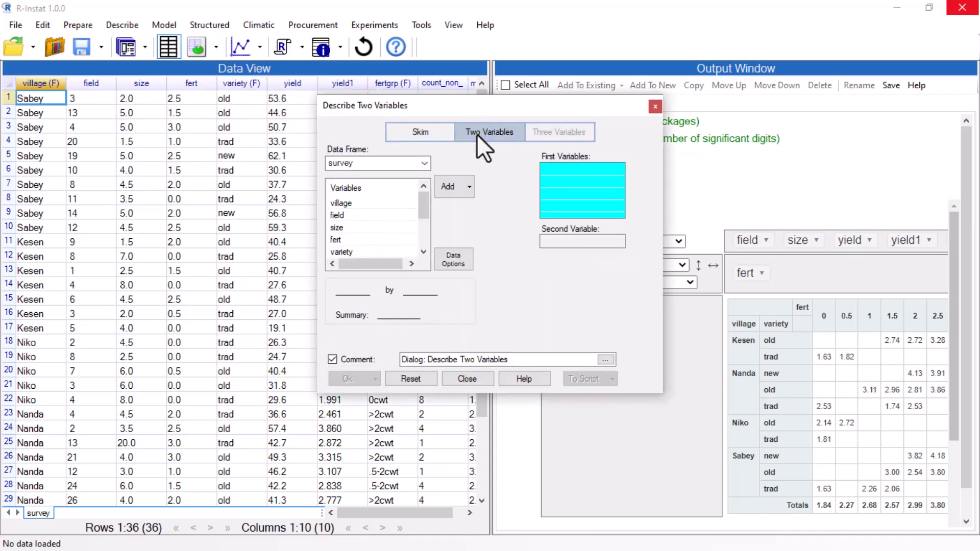
click(360, 235)
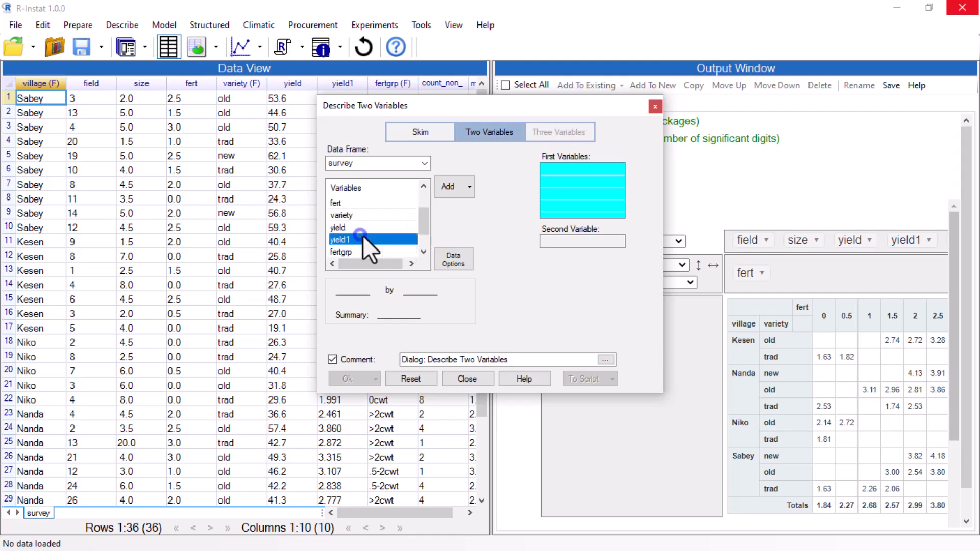
click(442, 184)
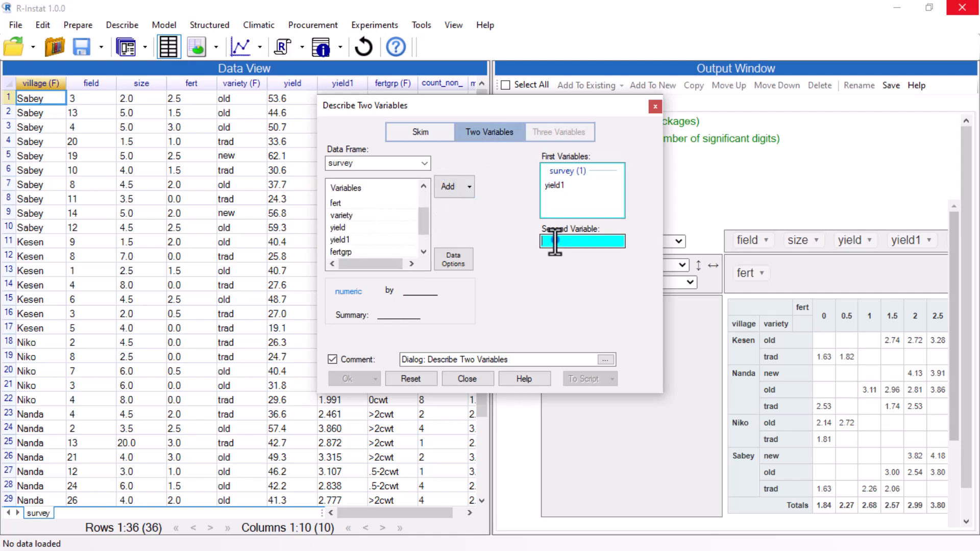
Set variety as the second variable and produce the ANOVA table for yield1.
click(355, 216)
click(446, 189)
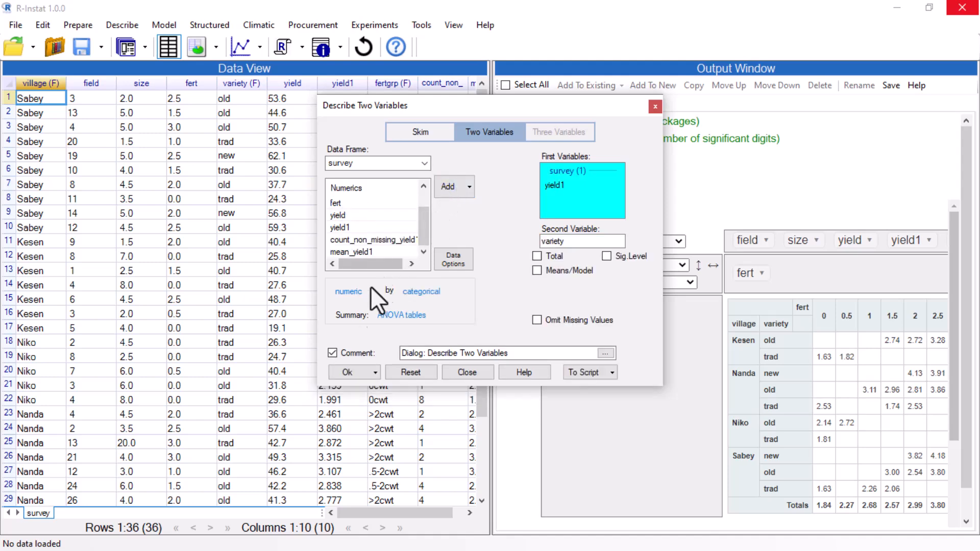
click(342, 372)
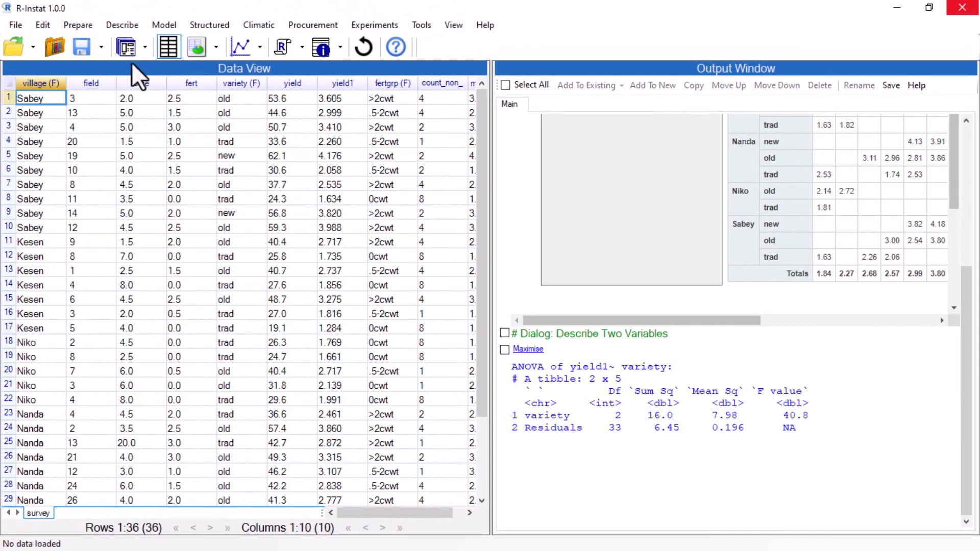
Reopen the two-variable description, replace the second variable with fert, and produce the ANOVA table for yield1.
click(345, 261)
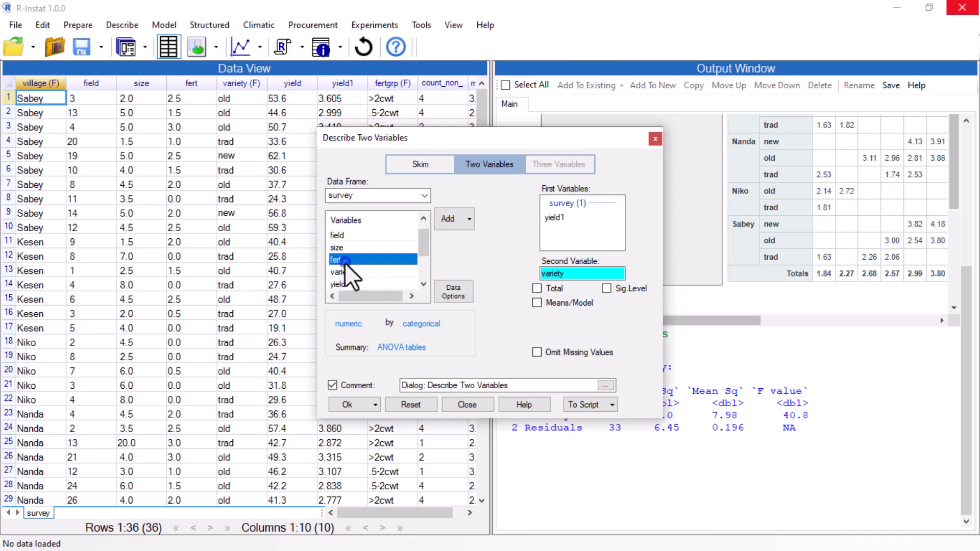
click(442, 222)
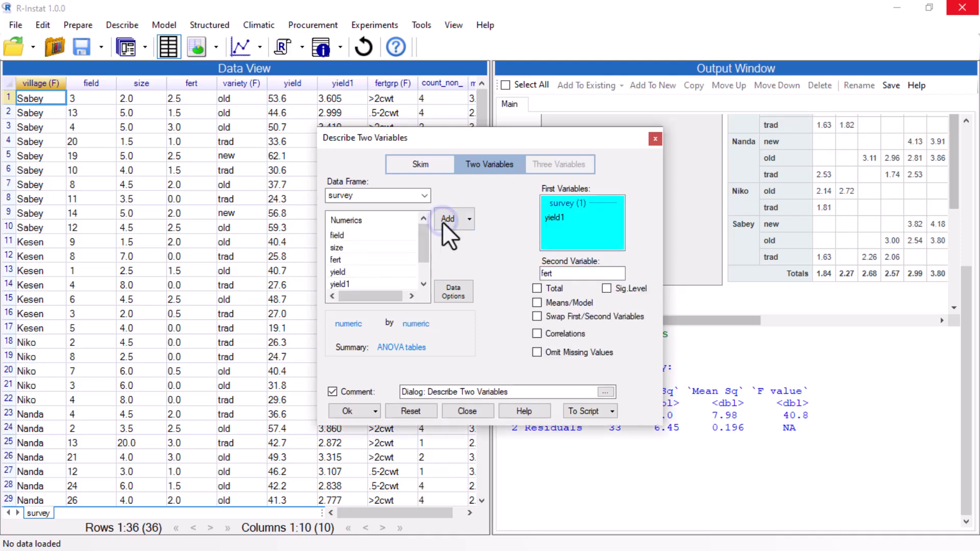
click(350, 414)
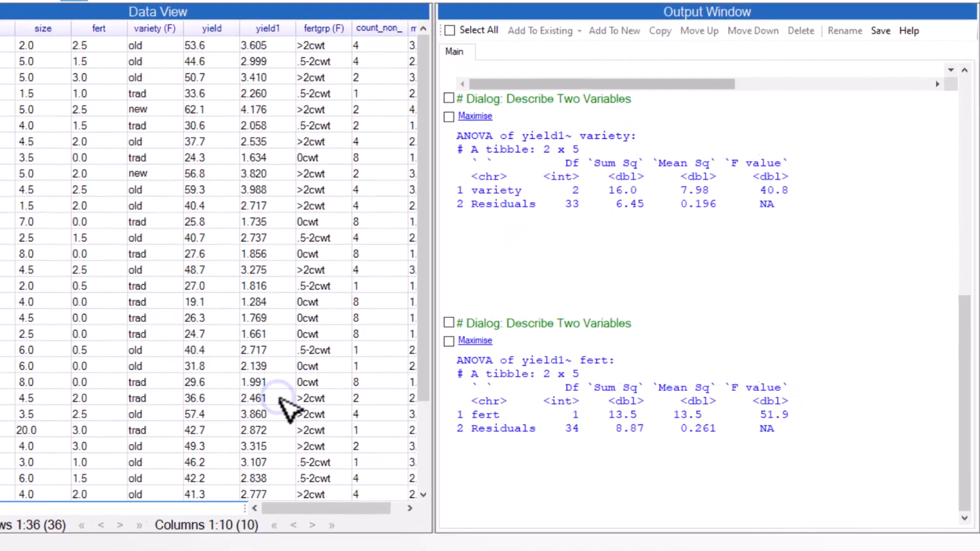